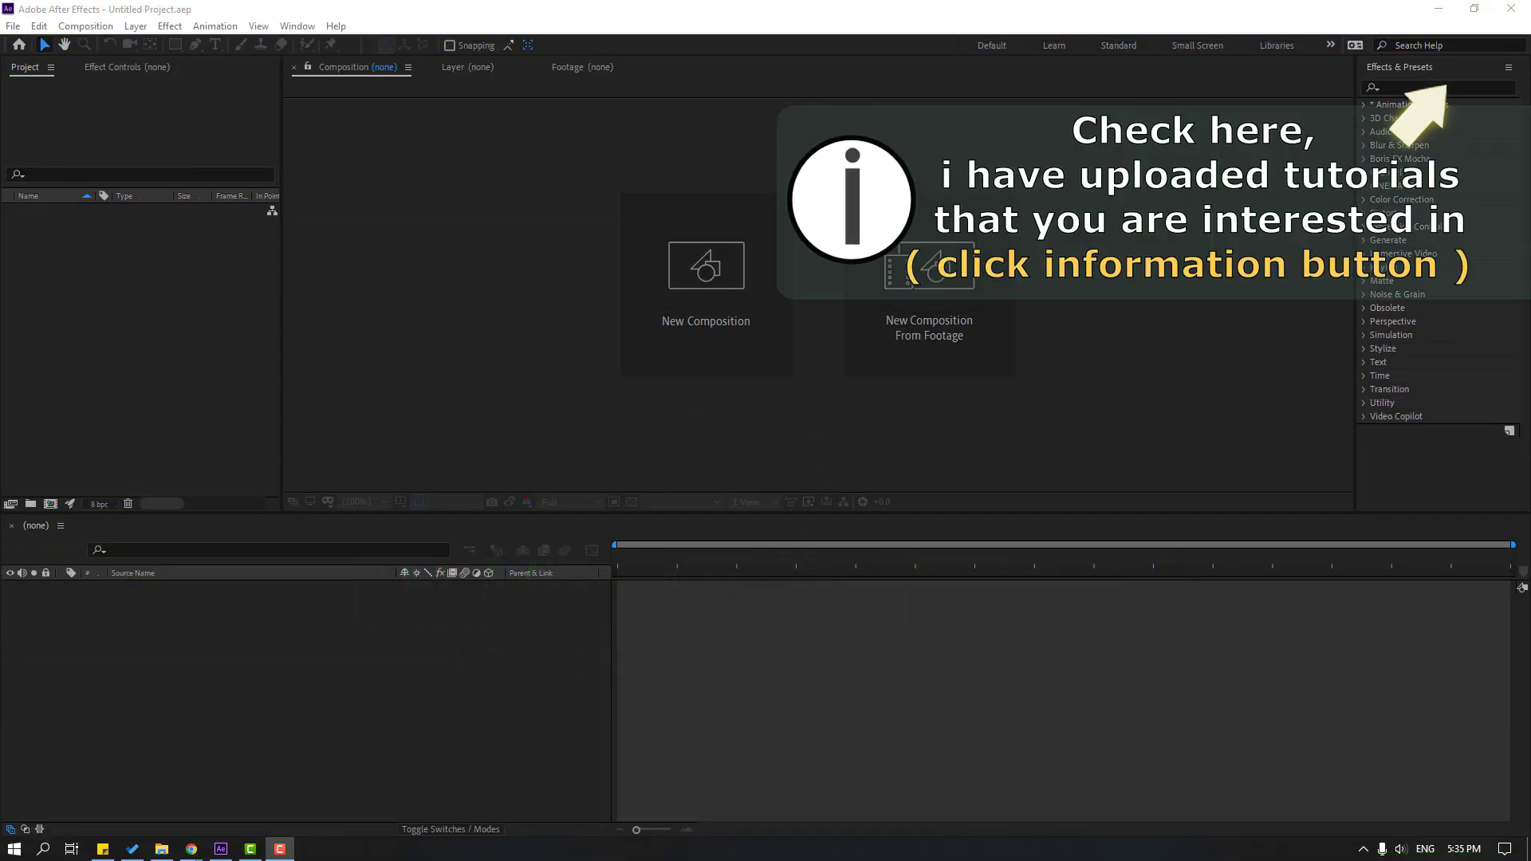
Start a new composition from the Project panel and move its settings window aside.
{"action": "left_click", "coordinate": [111, 143]}
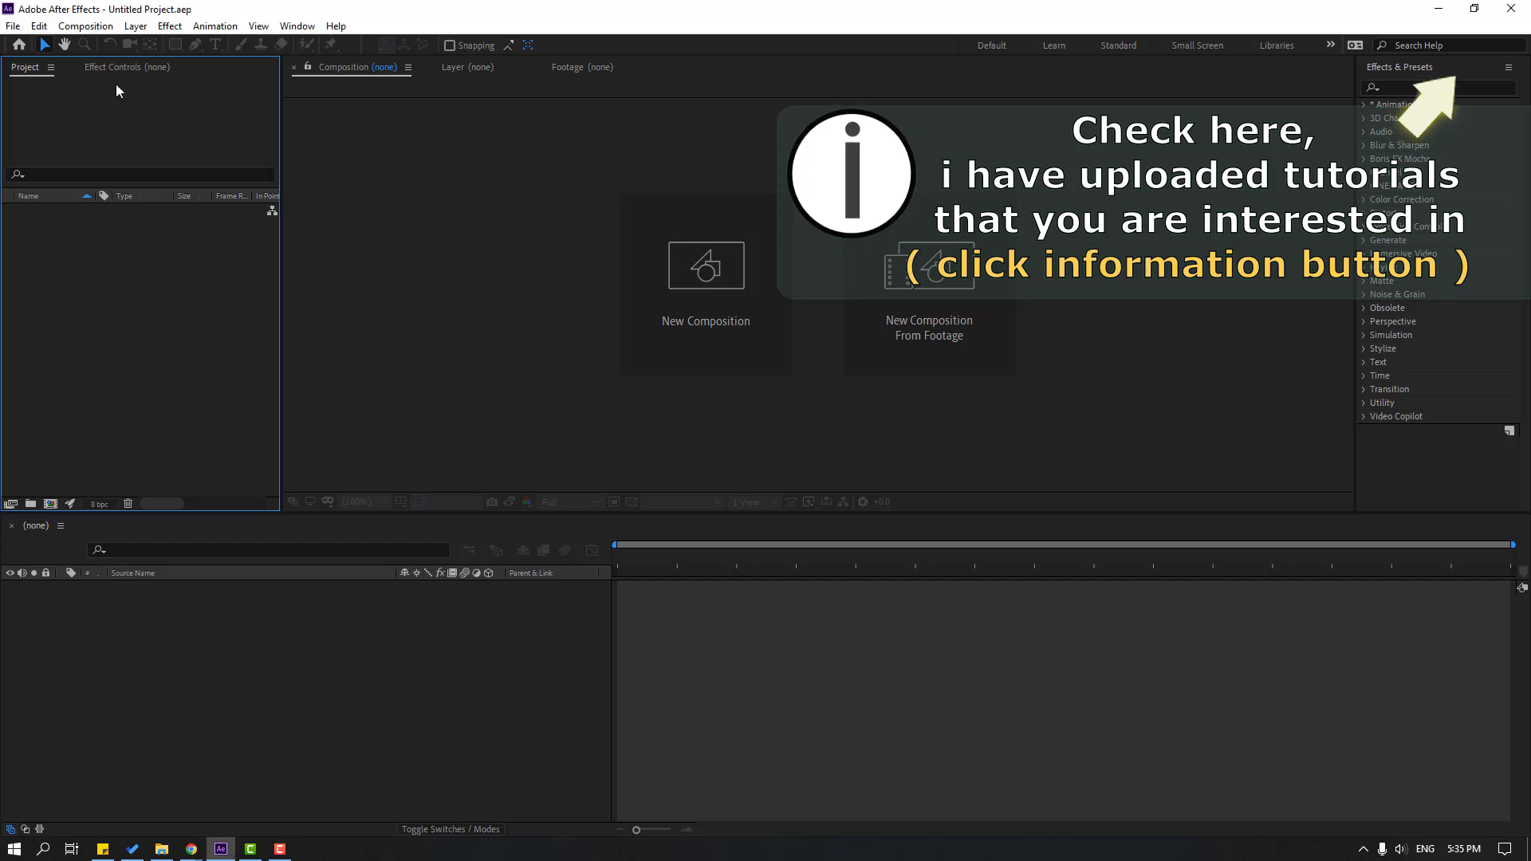
{"action": "right_click", "coordinate": [106, 260]}
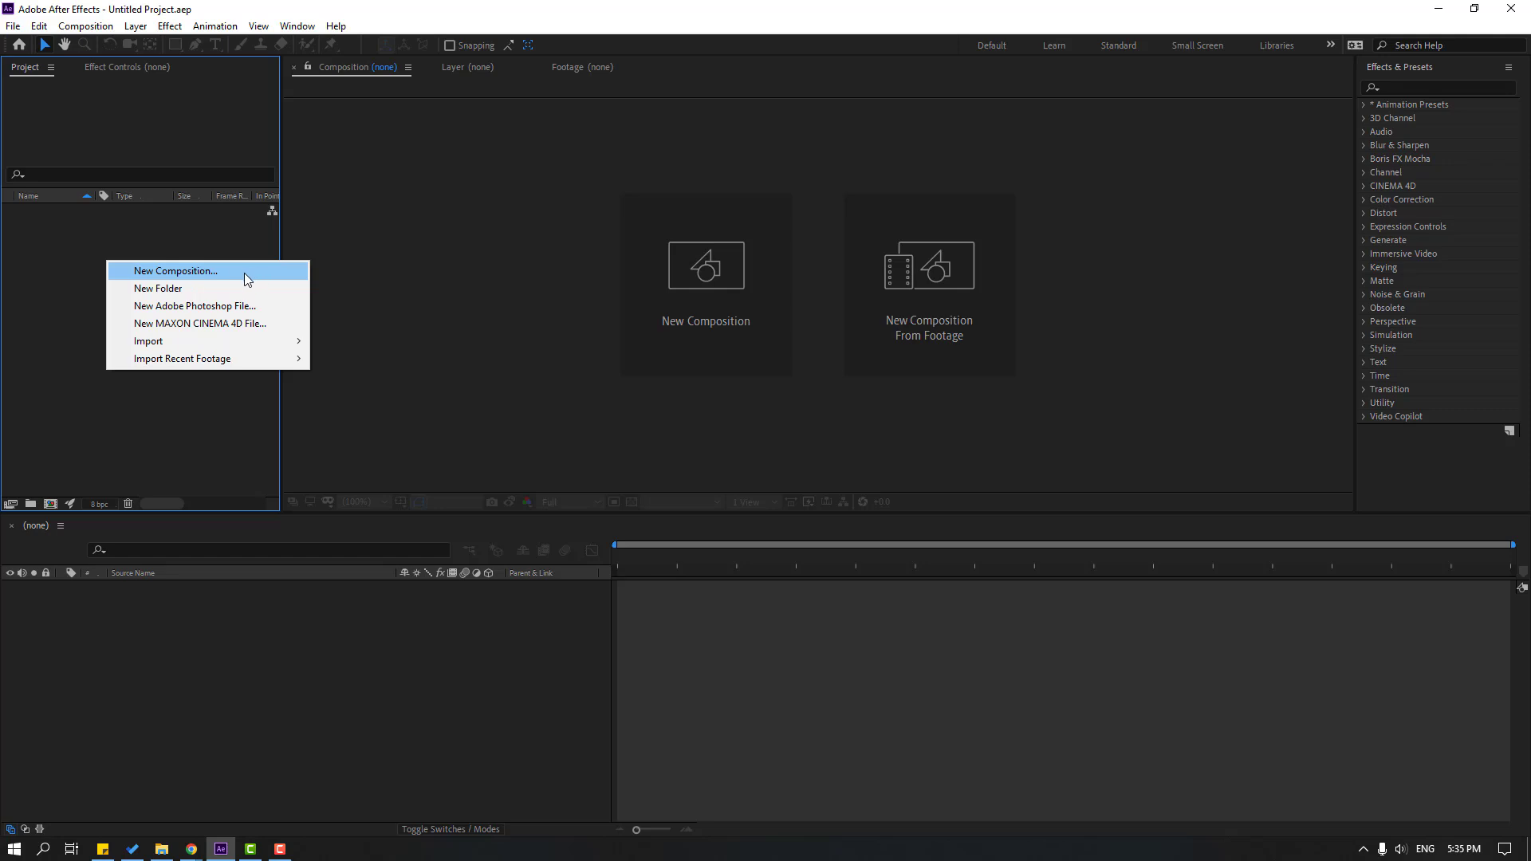
{"action": "left_click", "coordinate": [180, 274]}
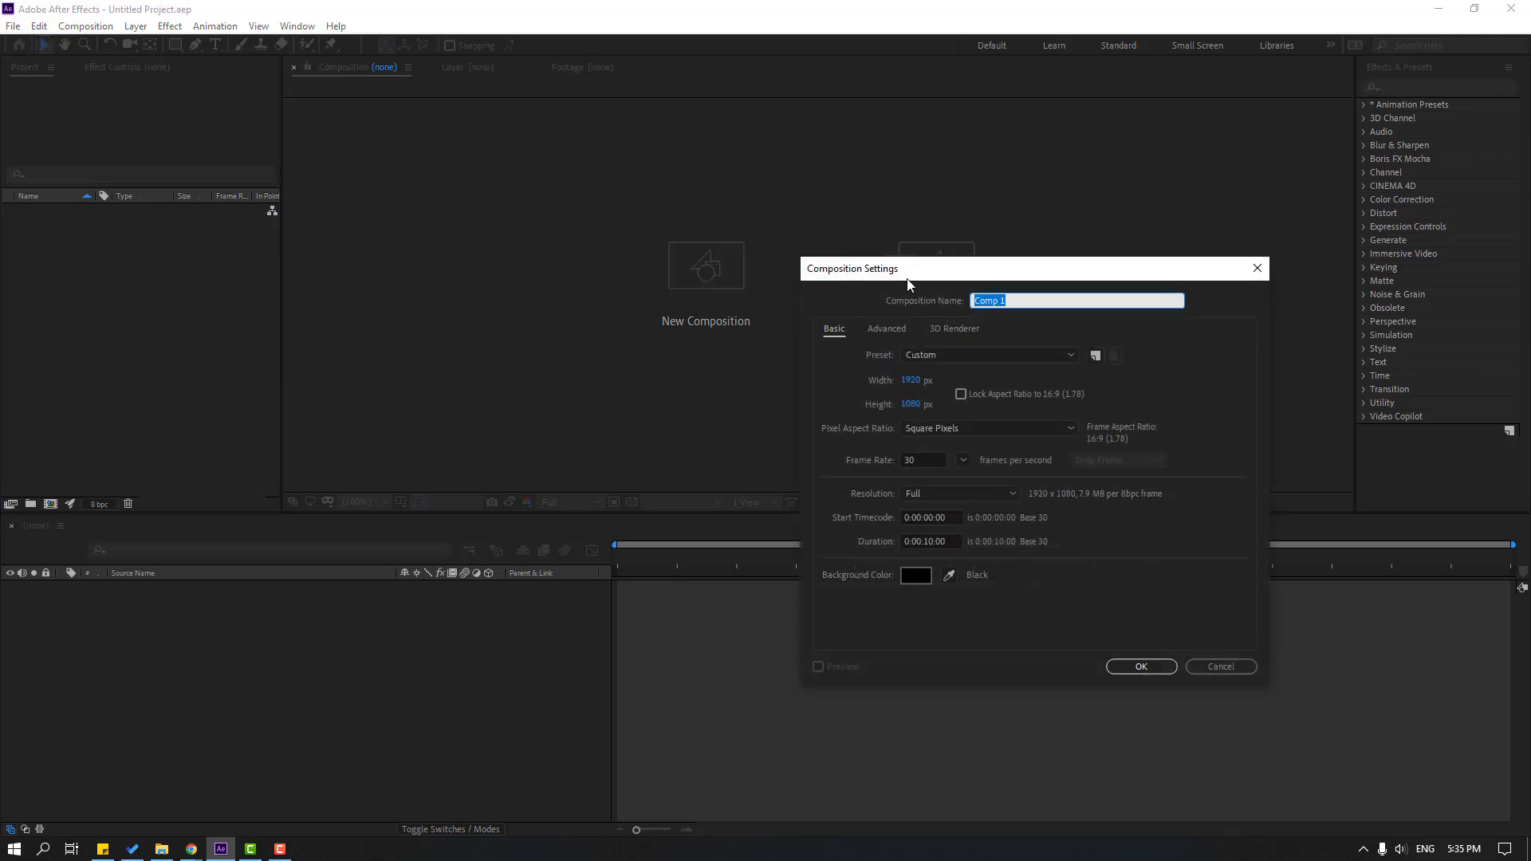
{"action": "left_click_drag", "start_coordinate": [909, 275], "coordinate": [500, 196]}
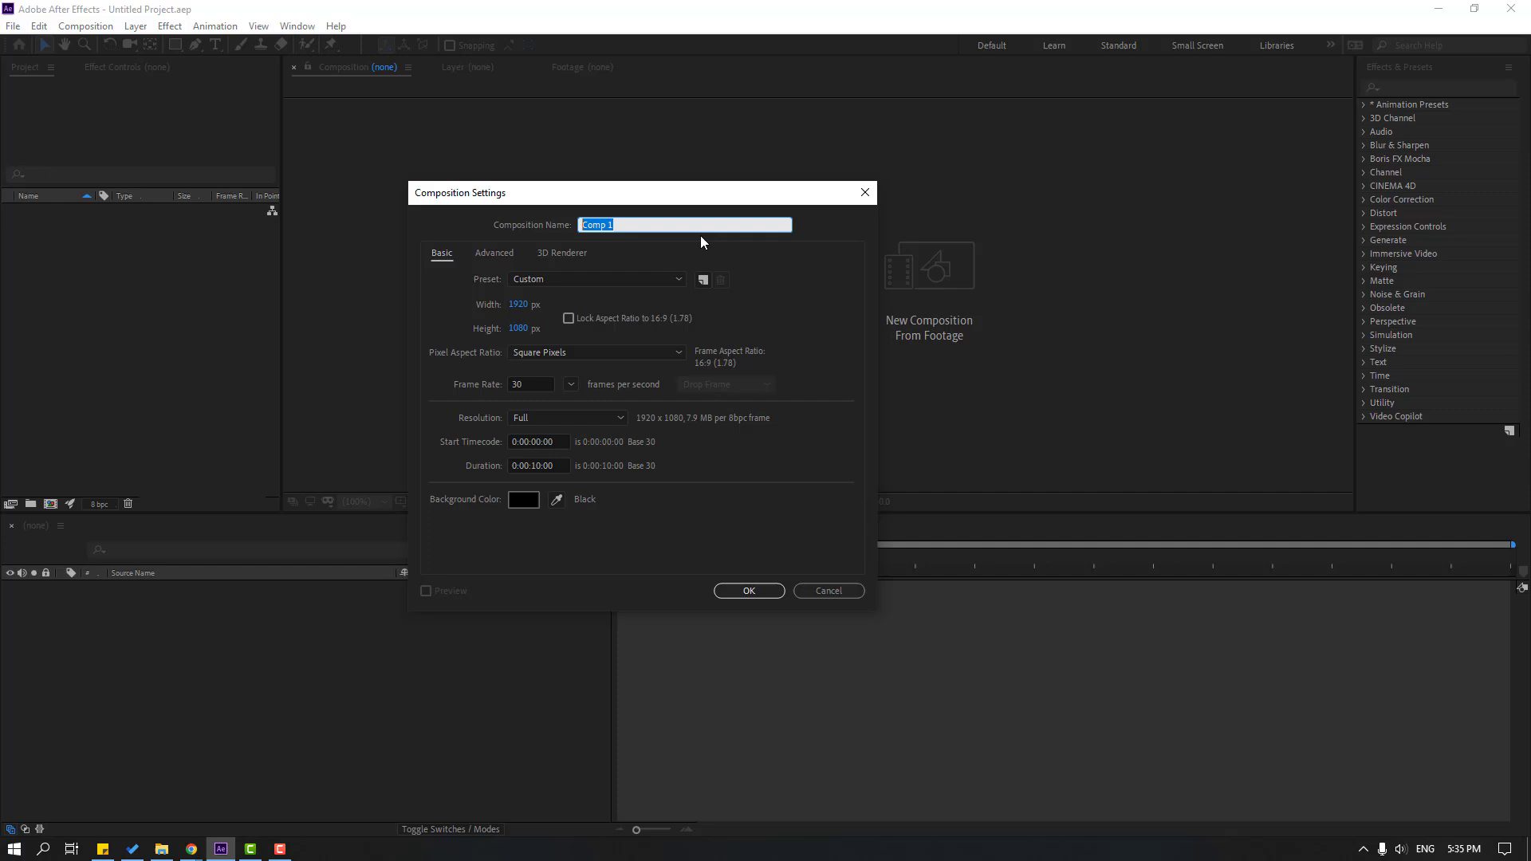
{"action": "type", "text": "Education"}
Check the composition presets and keep Custom at 1920×1080, 30 fps.
{"action": "left_click_drag", "start_coordinate": [700, 191], "coordinate": [696, 186]}
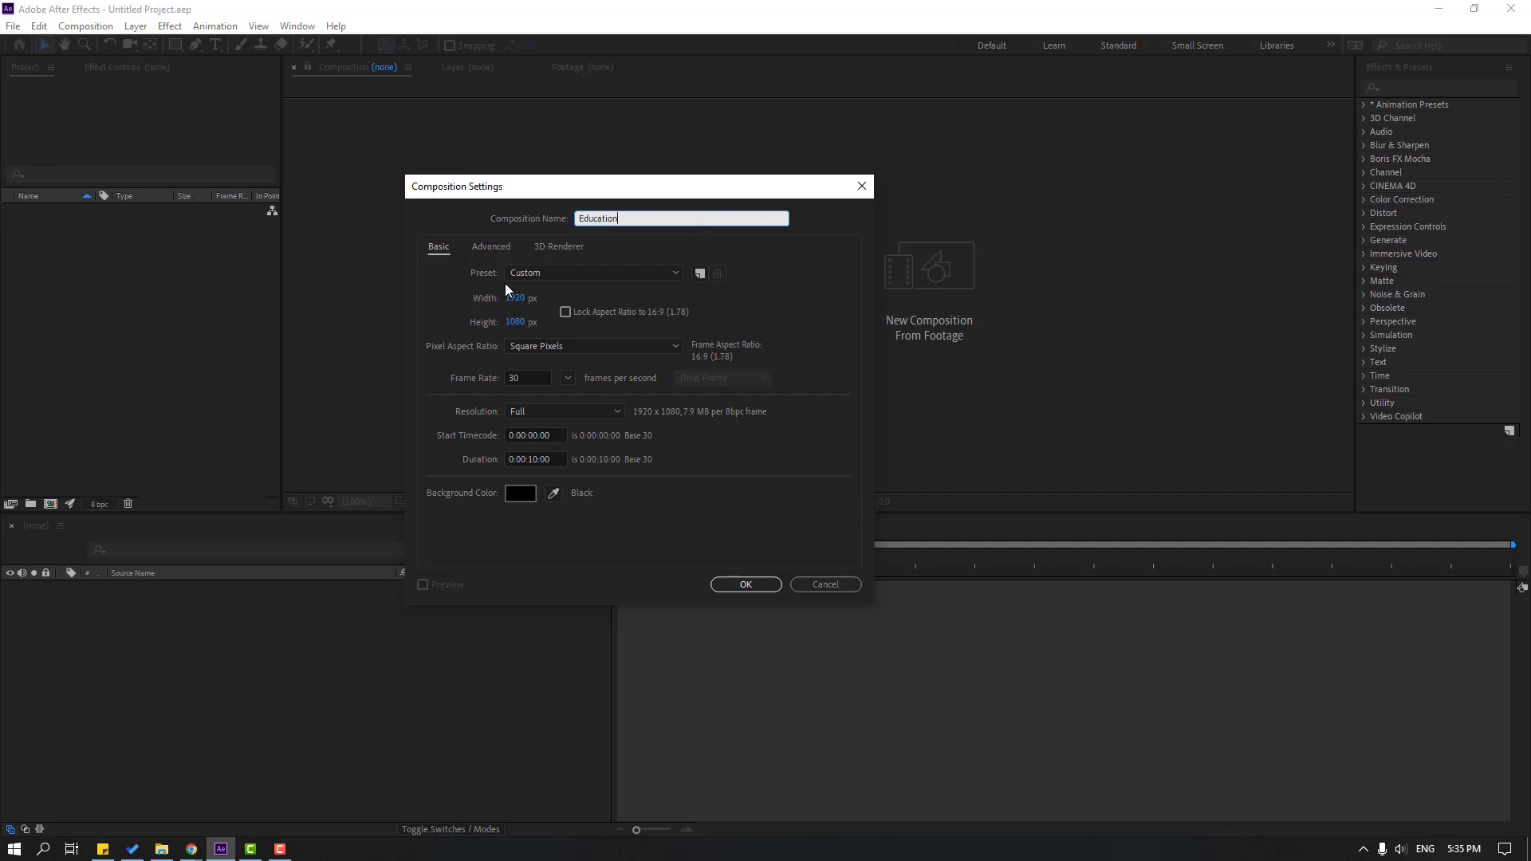
{"action": "left_click", "coordinate": [599, 273]}
{"action": "scroll", "coordinate": [681, 323], "scroll_direction": "down", "scroll_amount": 1}
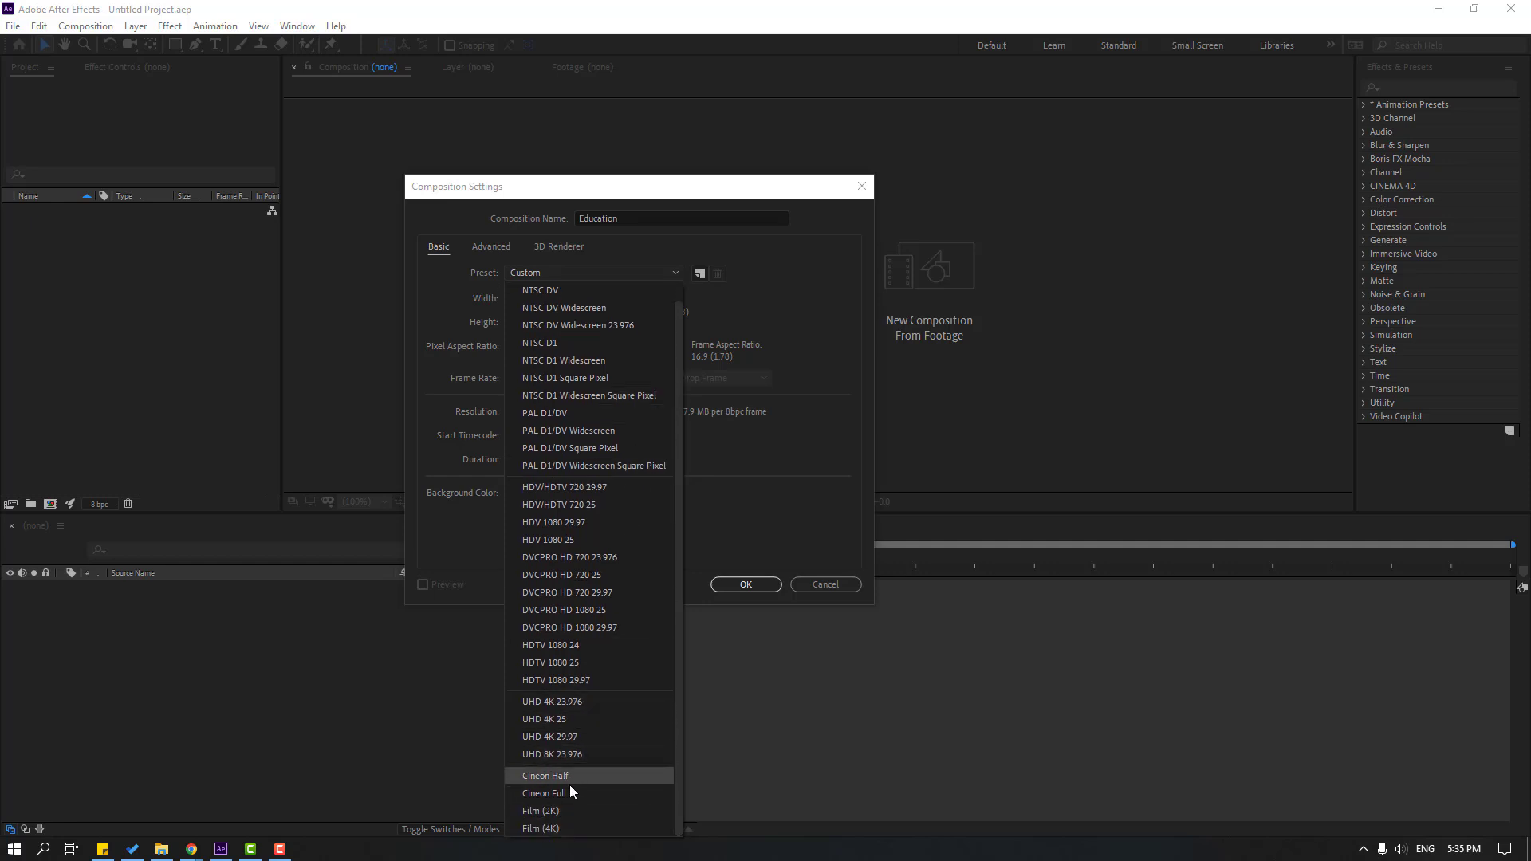
{"action": "scroll", "coordinate": [598, 560], "scroll_direction": "up", "scroll_amount": 1}
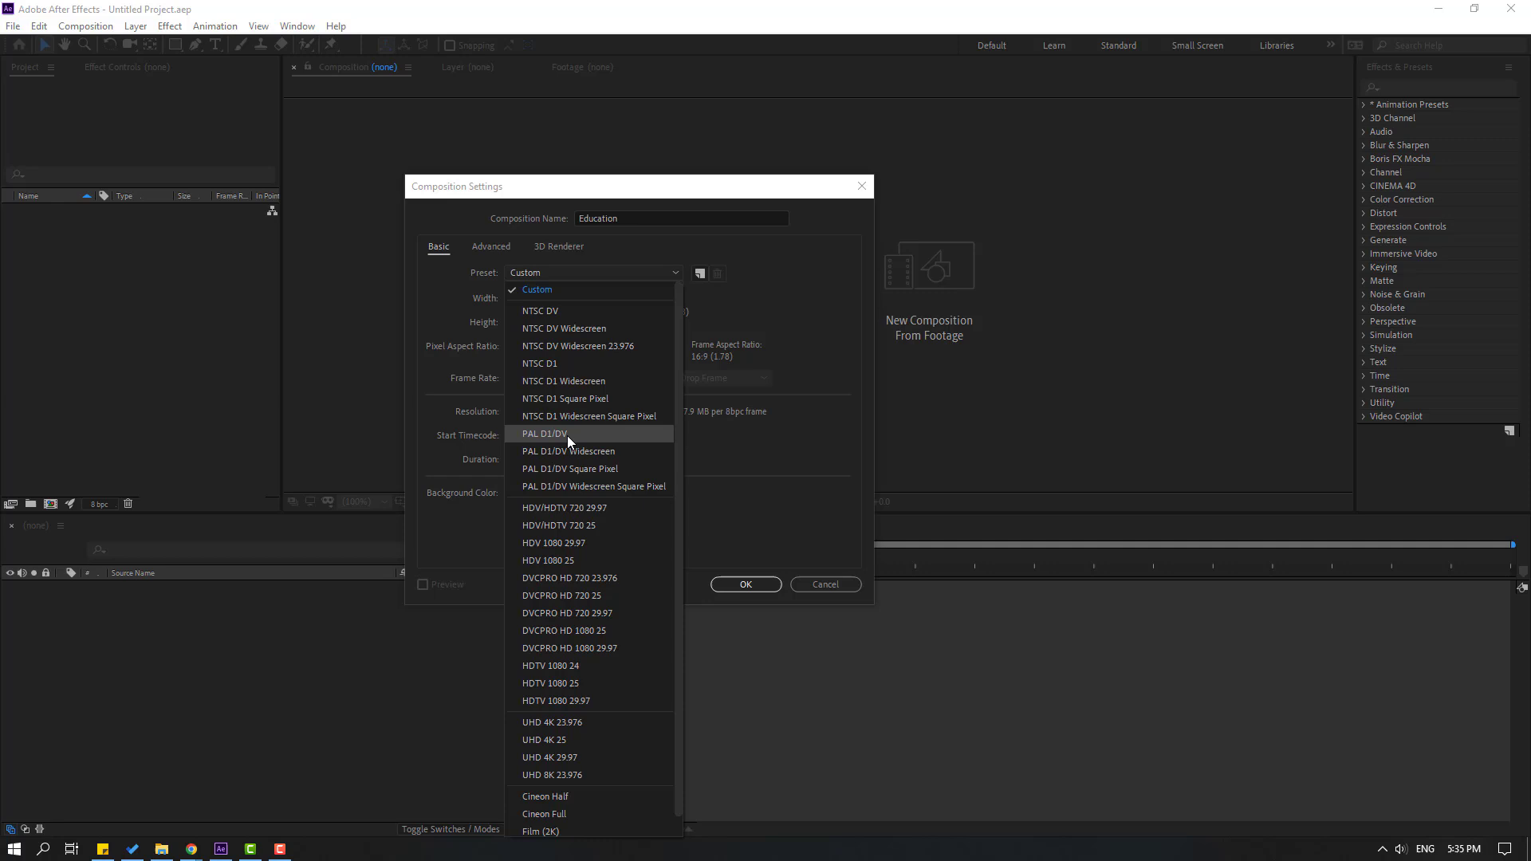
{"action": "left_click", "coordinate": [490, 306]}
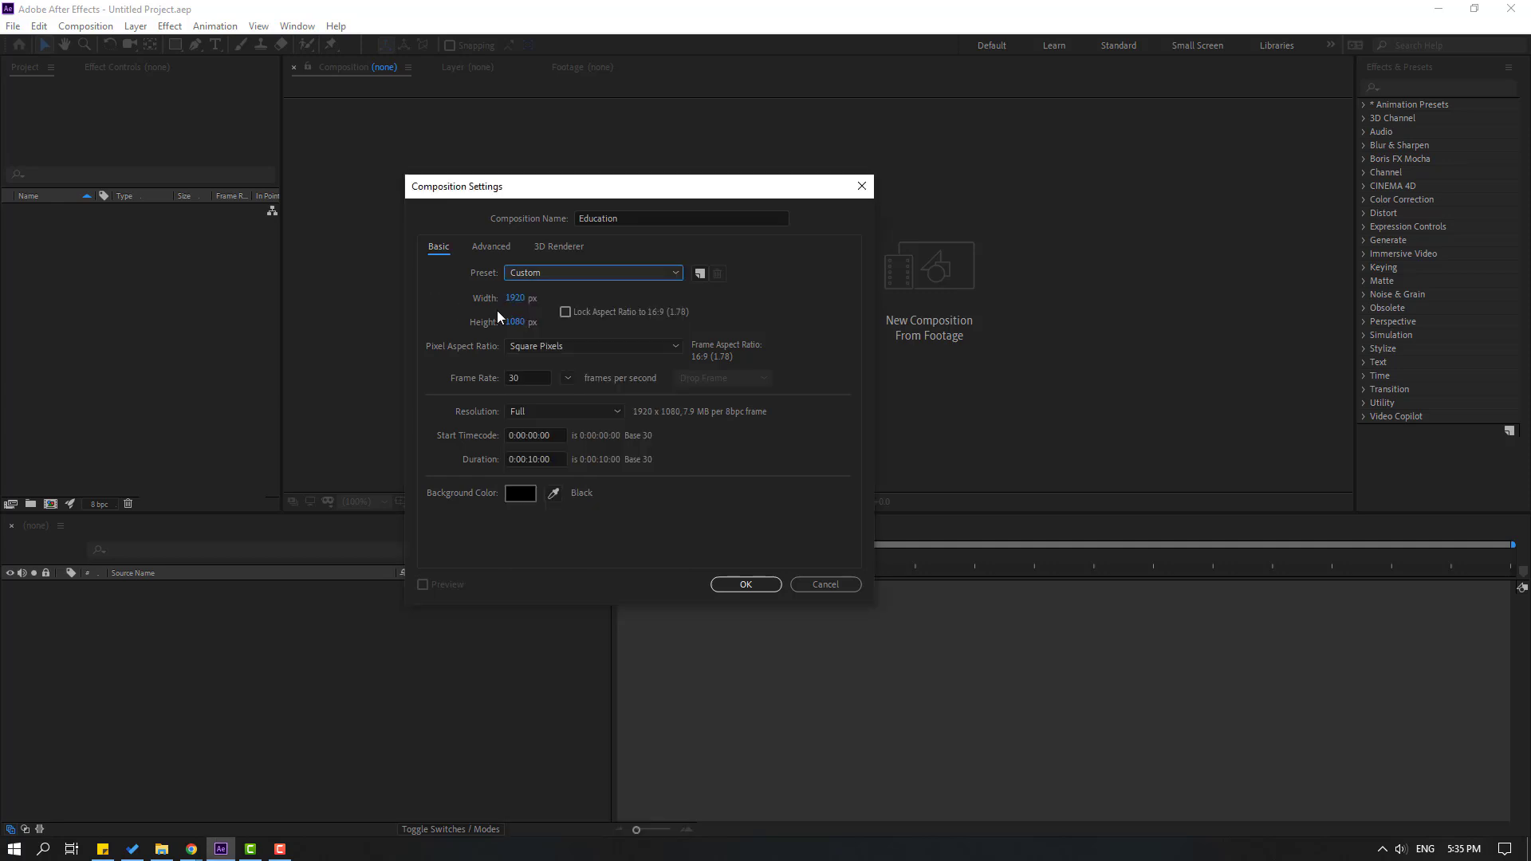
{"action": "left_click", "coordinate": [544, 274]}
{"action": "left_click", "coordinate": [556, 289]}
{"action": "left_click", "coordinate": [516, 299]}
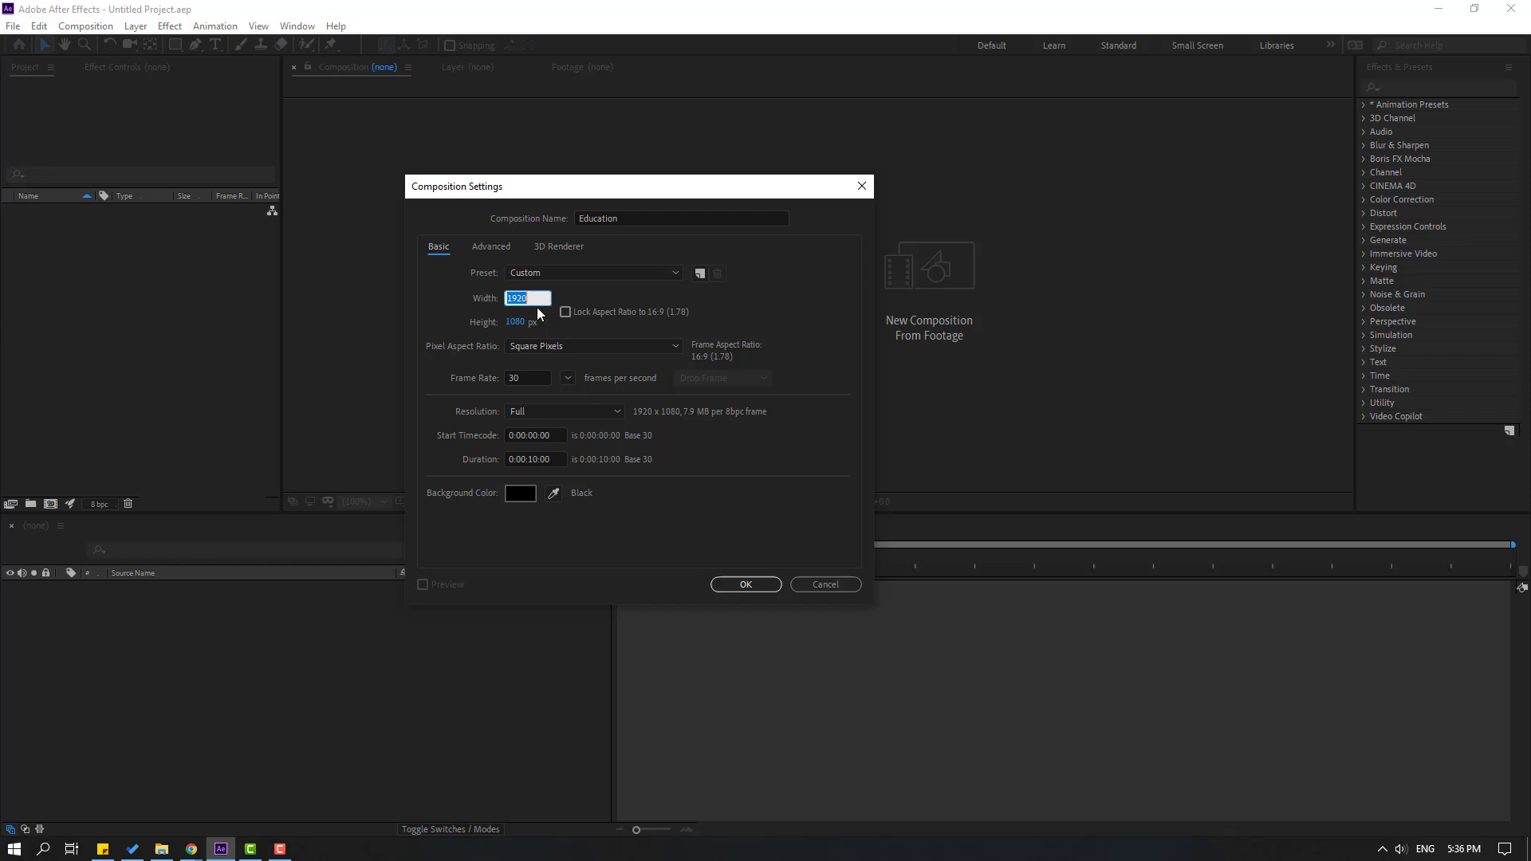
{"action": "type", "text": "4096"}
{"action": "key", "text": "Tab"}
{"action": "type", "text": "2"}
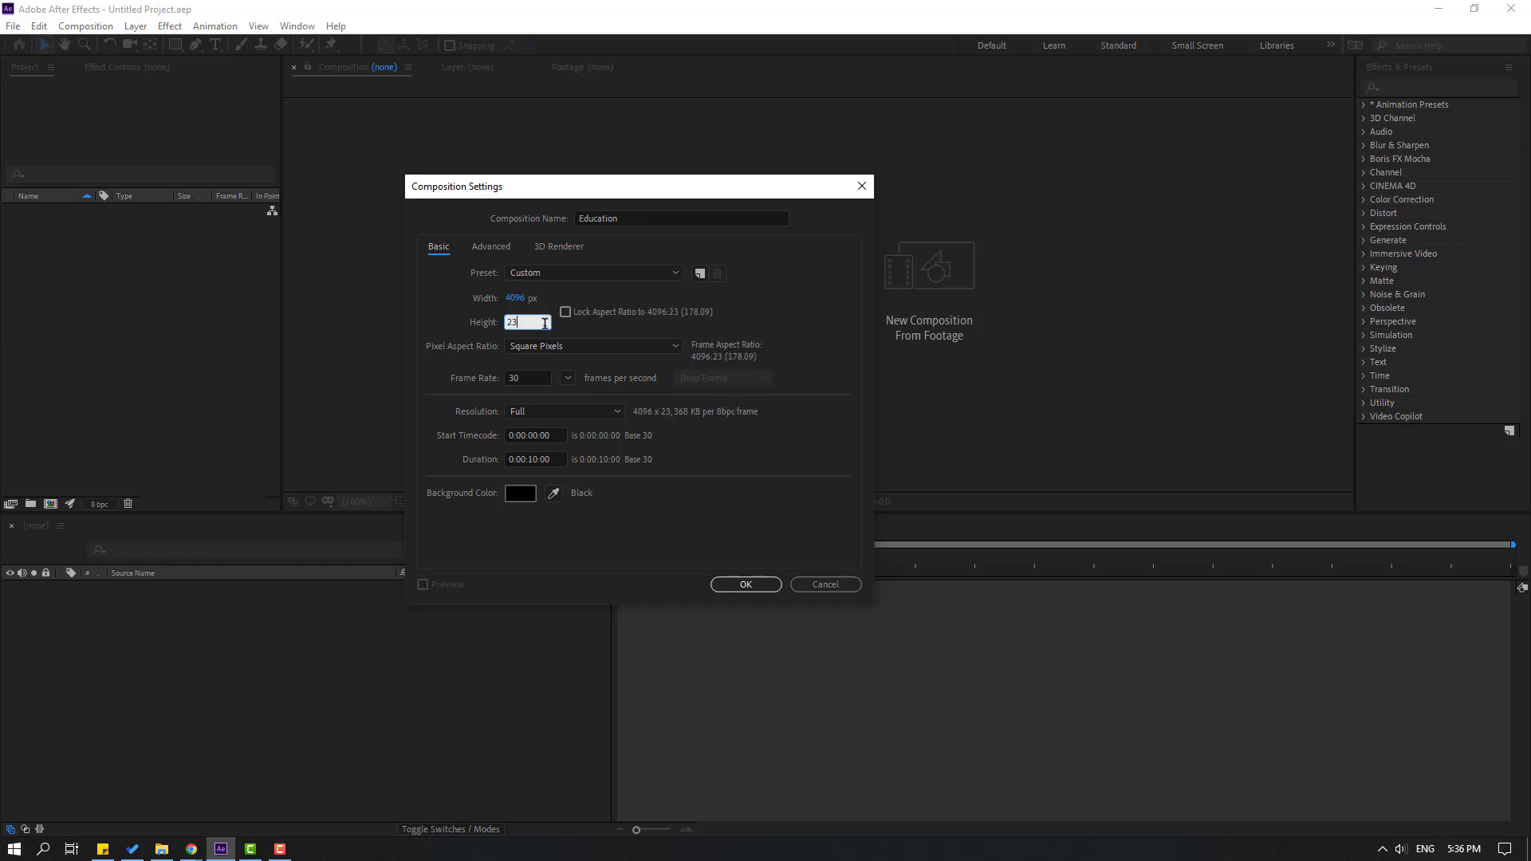
{"action": "type", "text": "304"}
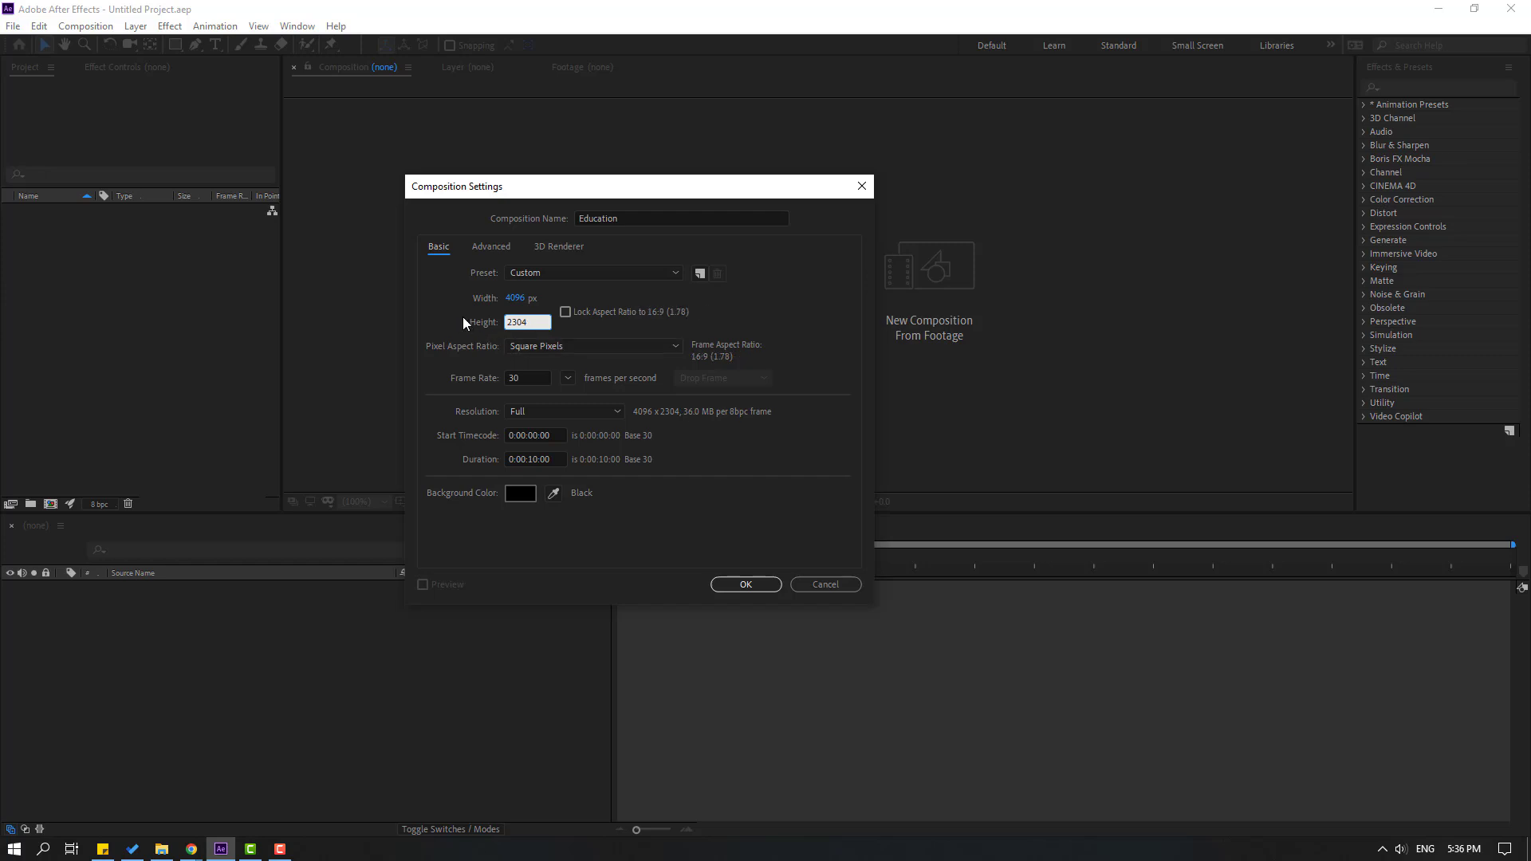
{"action": "key", "text": "Return"}
{"action": "left_click", "coordinate": [564, 313]}
{"action": "left_click_drag", "start_coordinate": [516, 298], "coordinate": [565, 297]}
{"action": "left_click", "coordinate": [515, 299]}
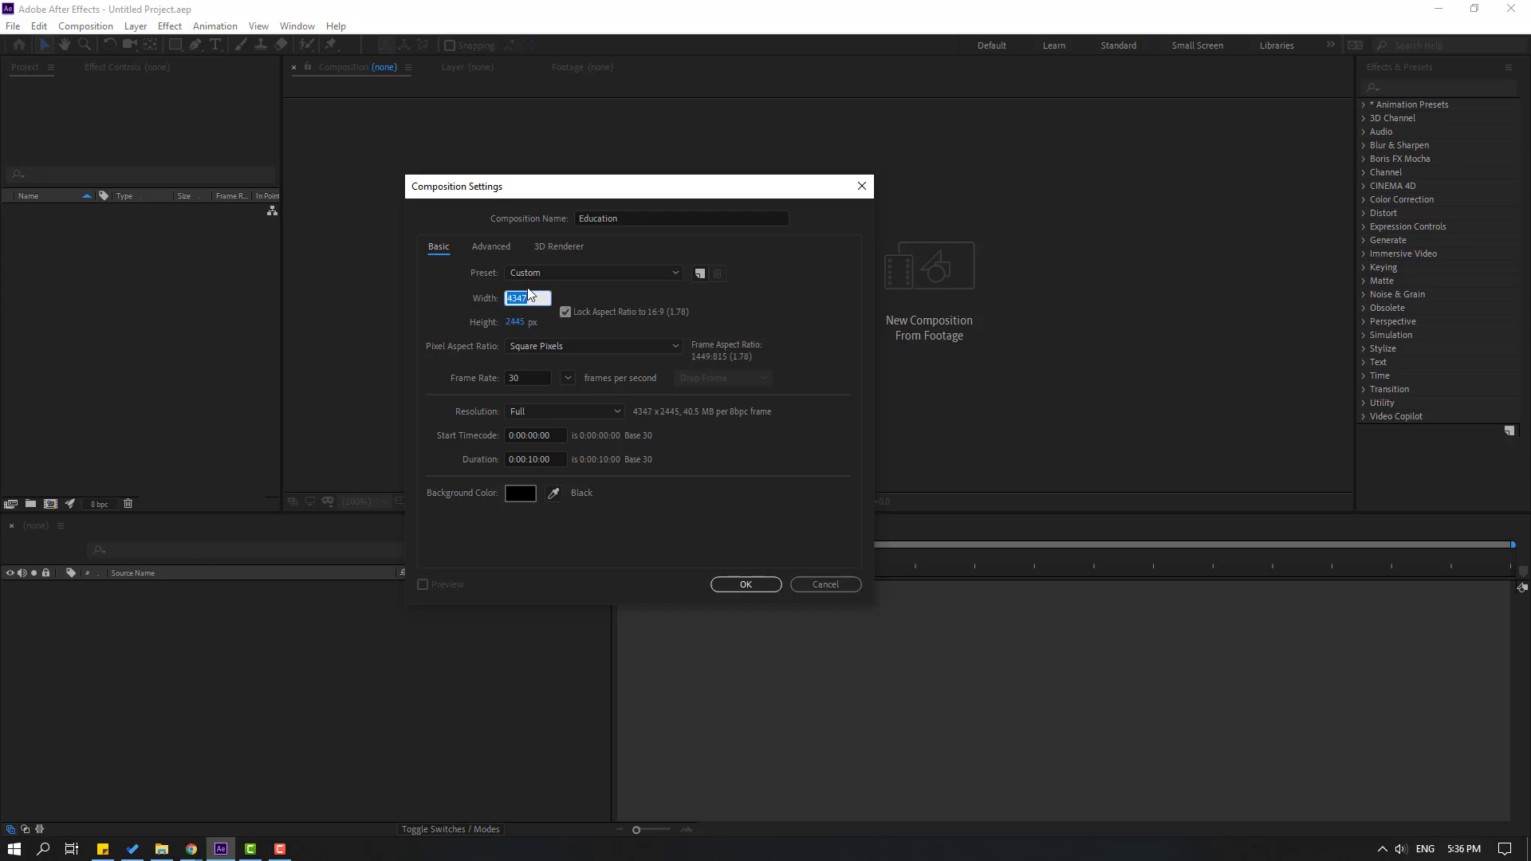
{"action": "type", "text": "1920"}
{"action": "key", "text": "Return"}
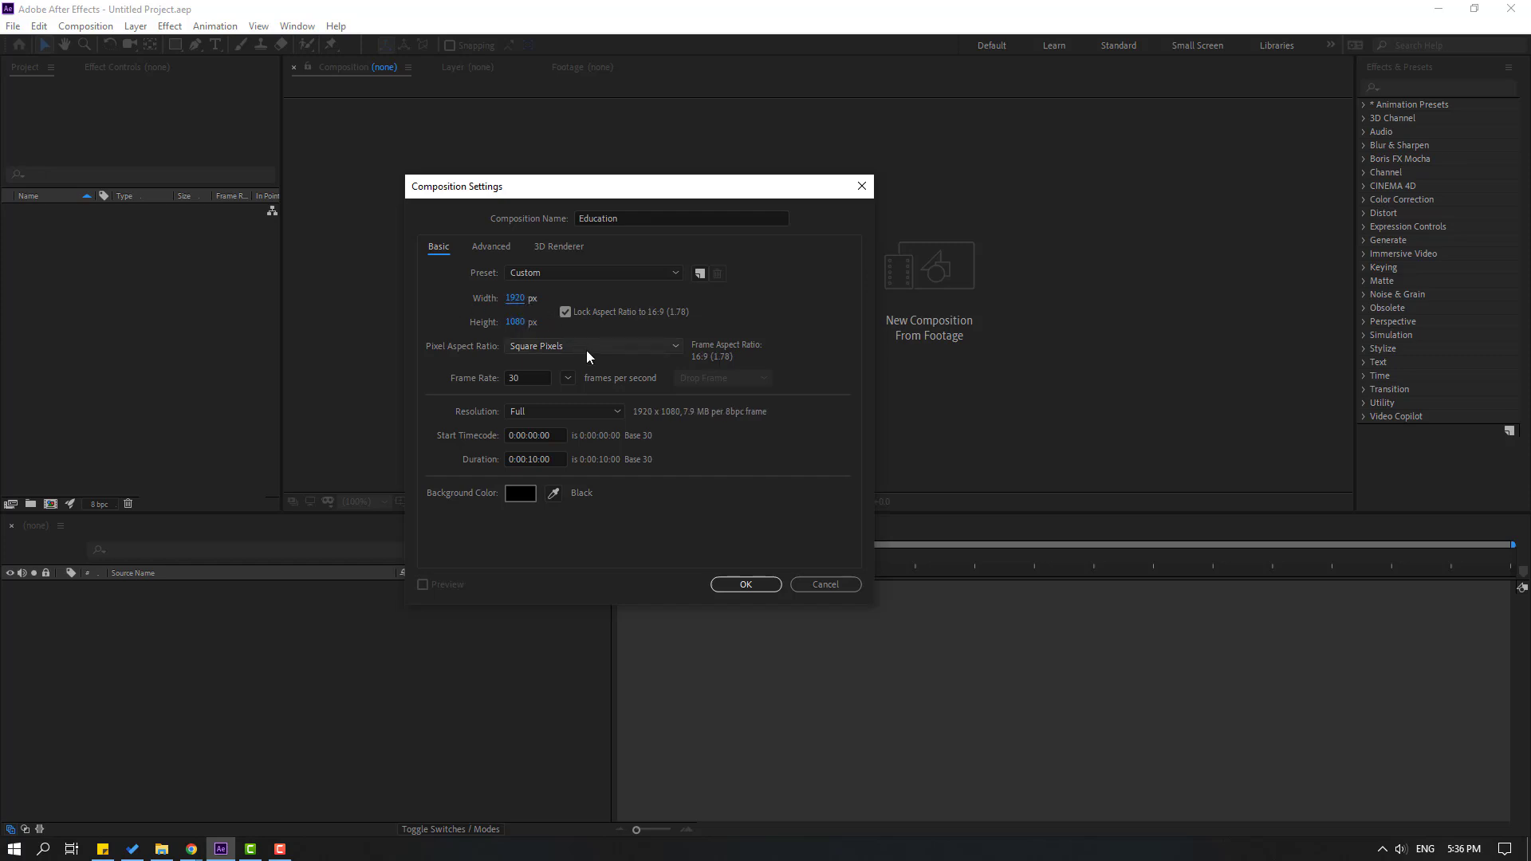
{"action": "left_click", "coordinate": [564, 312]}
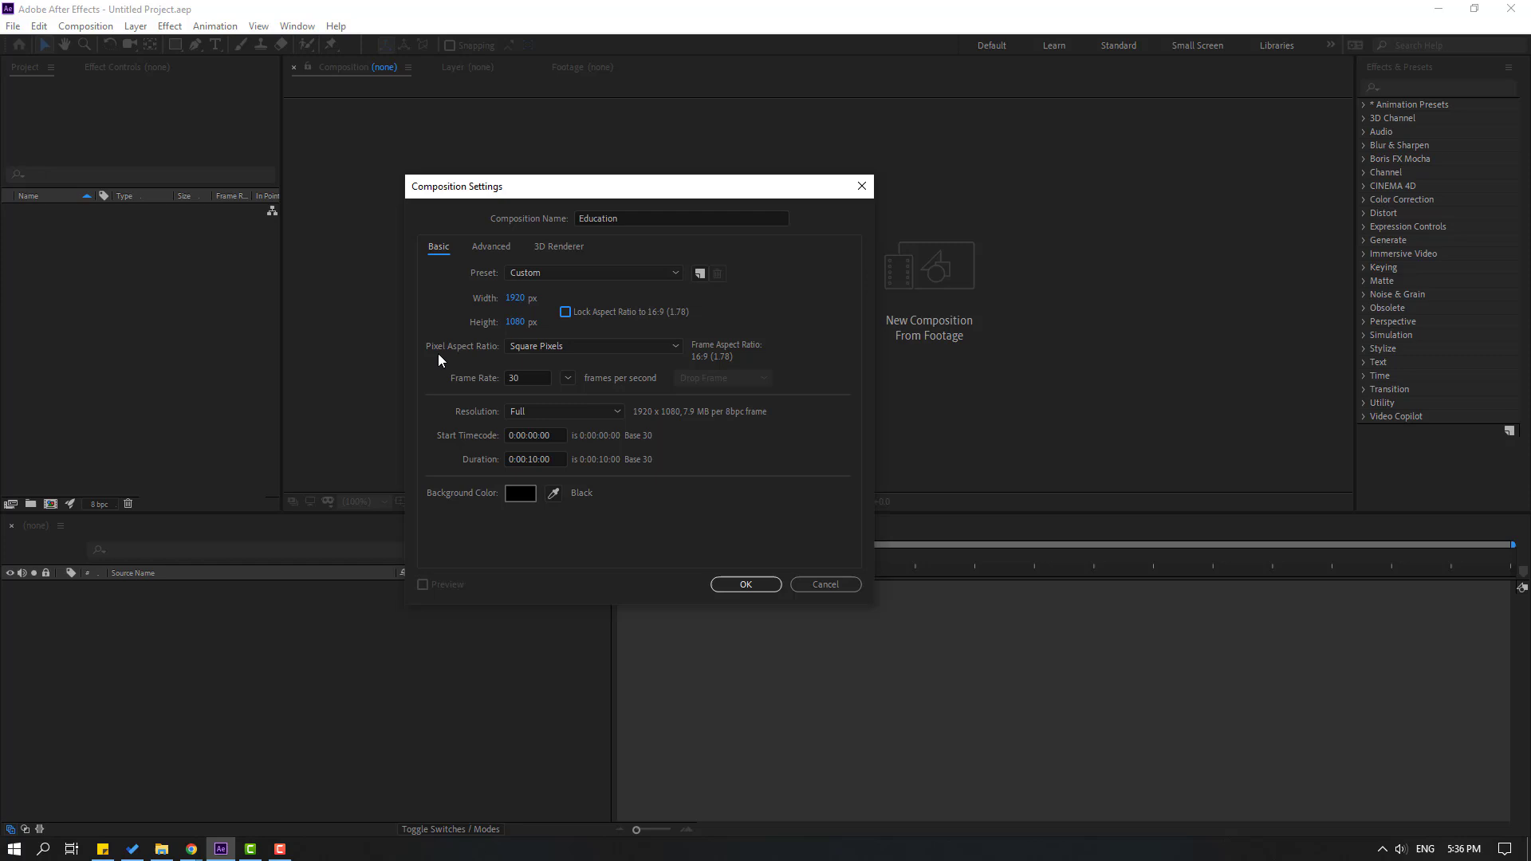
Keep Square Pixels aspect and set the frame rate to 30 fps after briefly trying 24.
{"action": "left_click", "coordinate": [538, 346]}
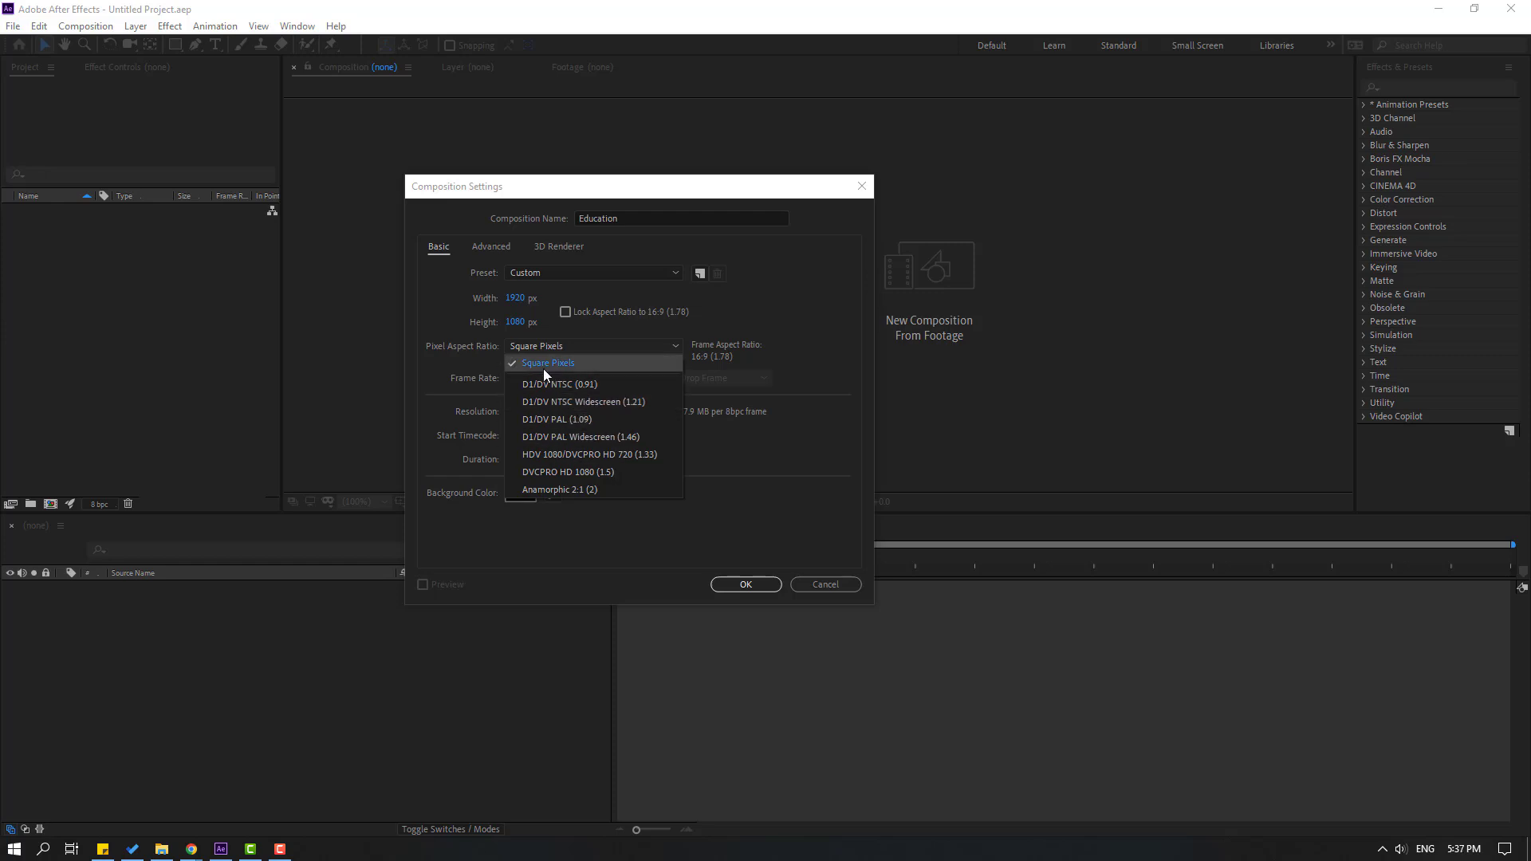
{"action": "left_click", "coordinate": [578, 364]}
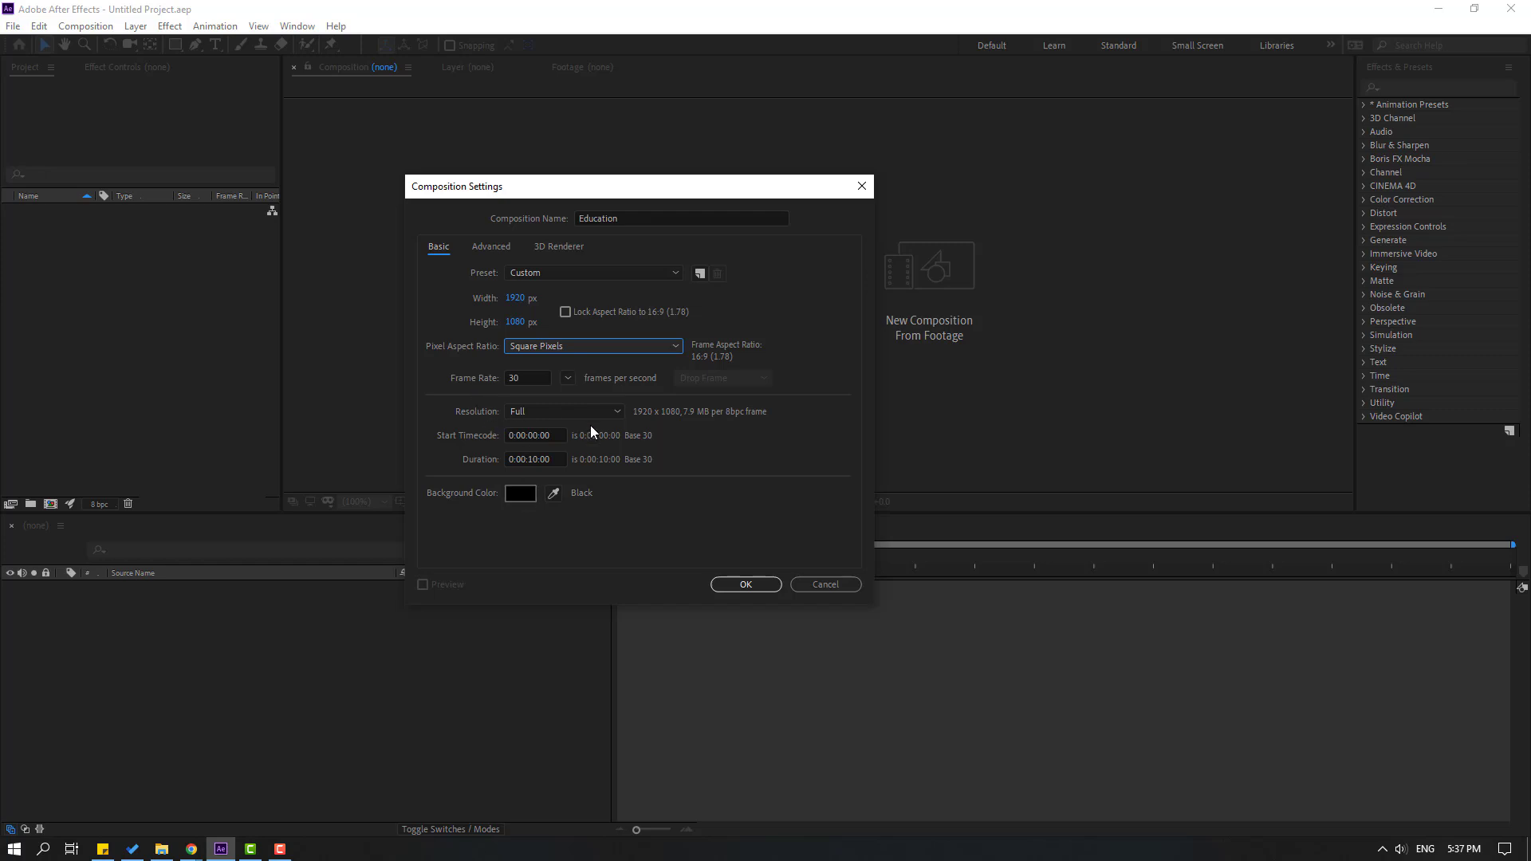
{"action": "left_click", "coordinate": [570, 379]}
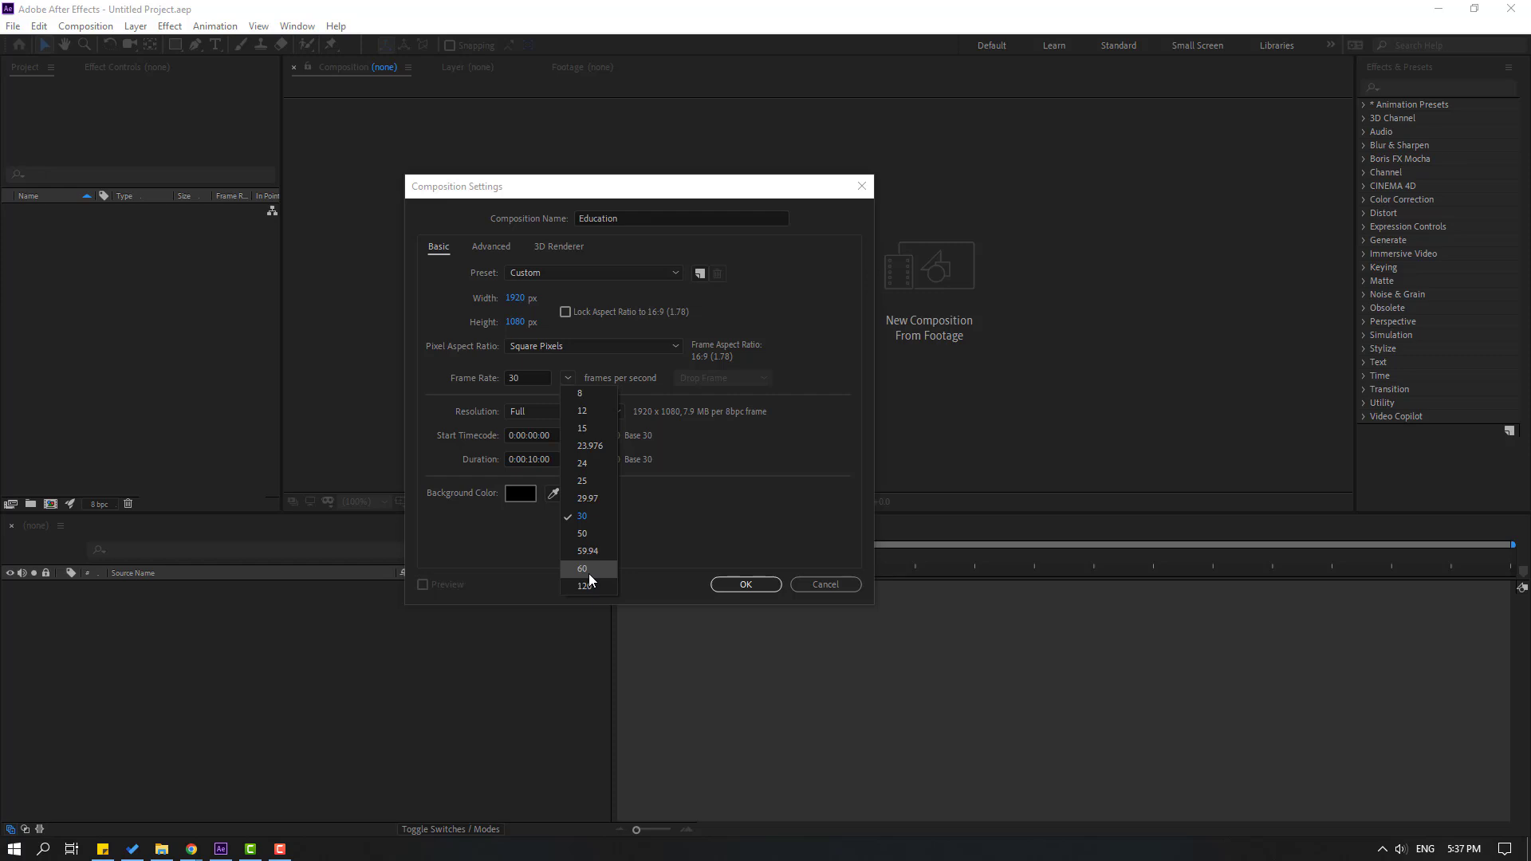
{"action": "left_click", "coordinate": [585, 466]}
{"action": "left_click", "coordinate": [568, 379]}
{"action": "left_click", "coordinate": [597, 516]}
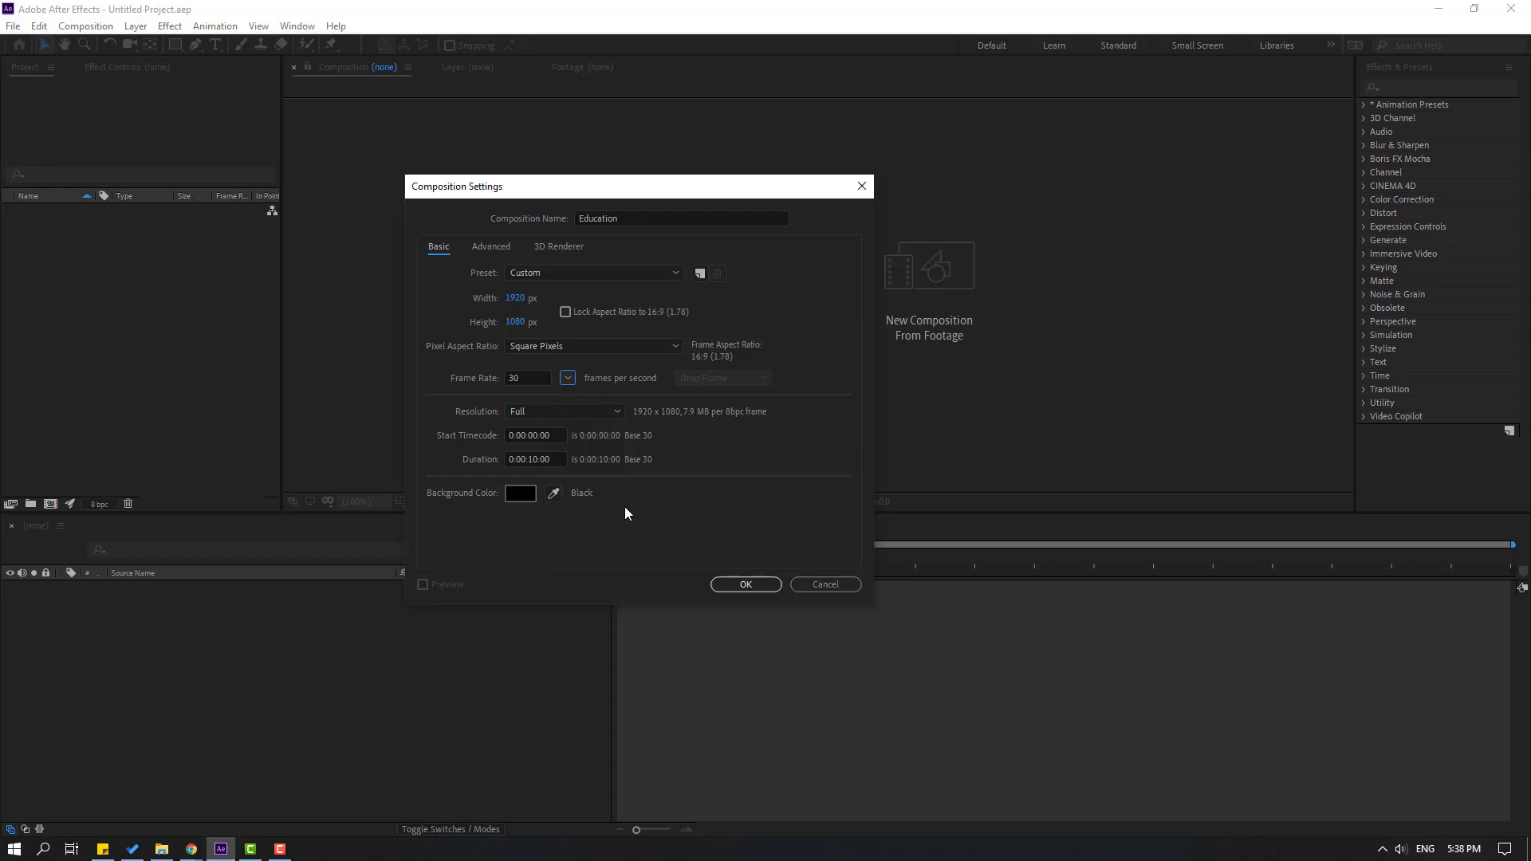
{"action": "left_click", "coordinate": [563, 412]}
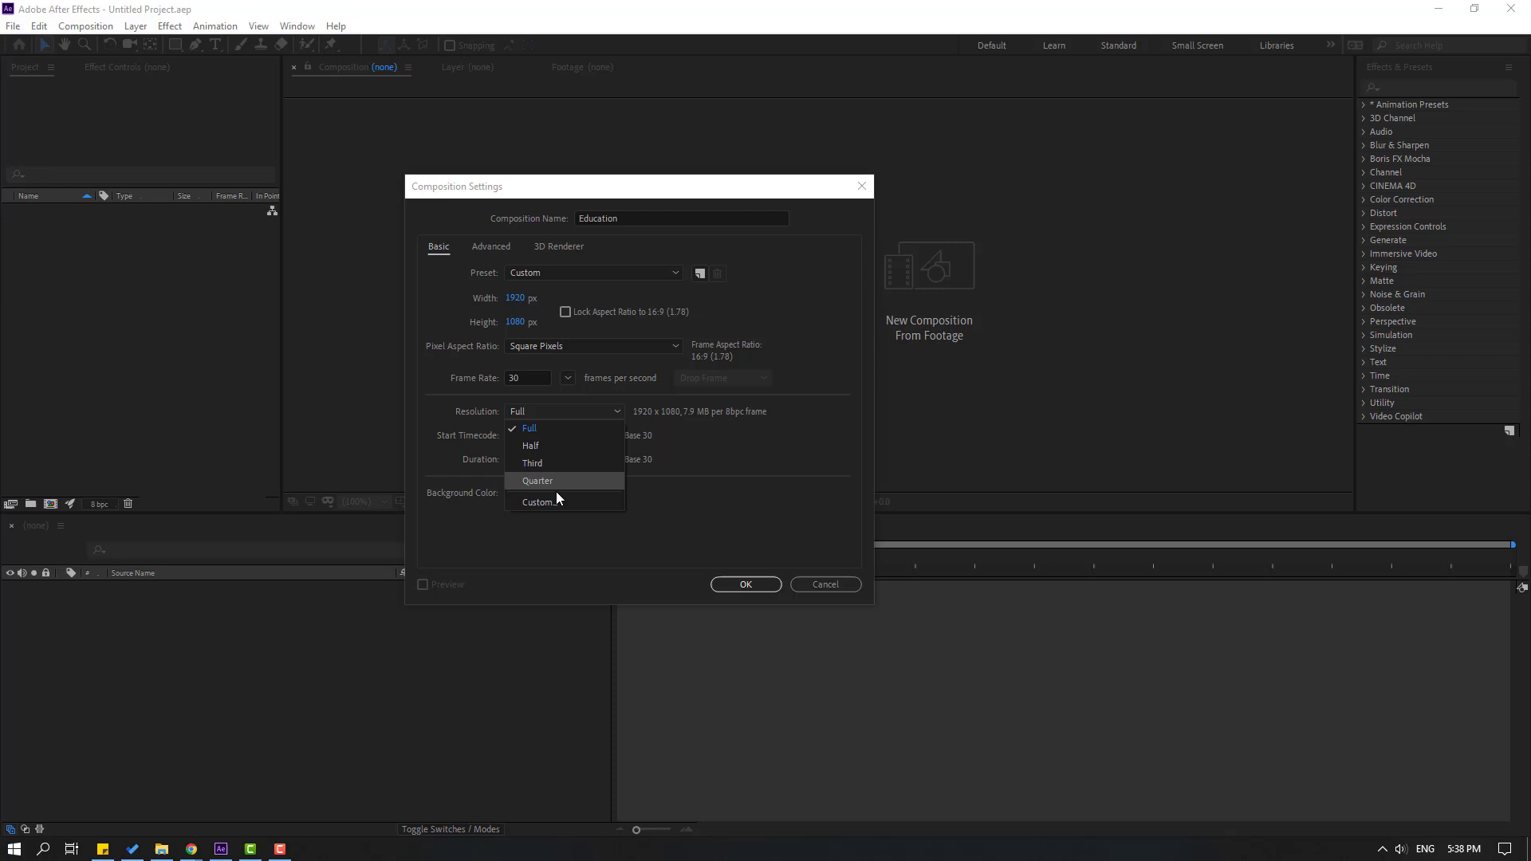
{"action": "left_click", "coordinate": [536, 501]}
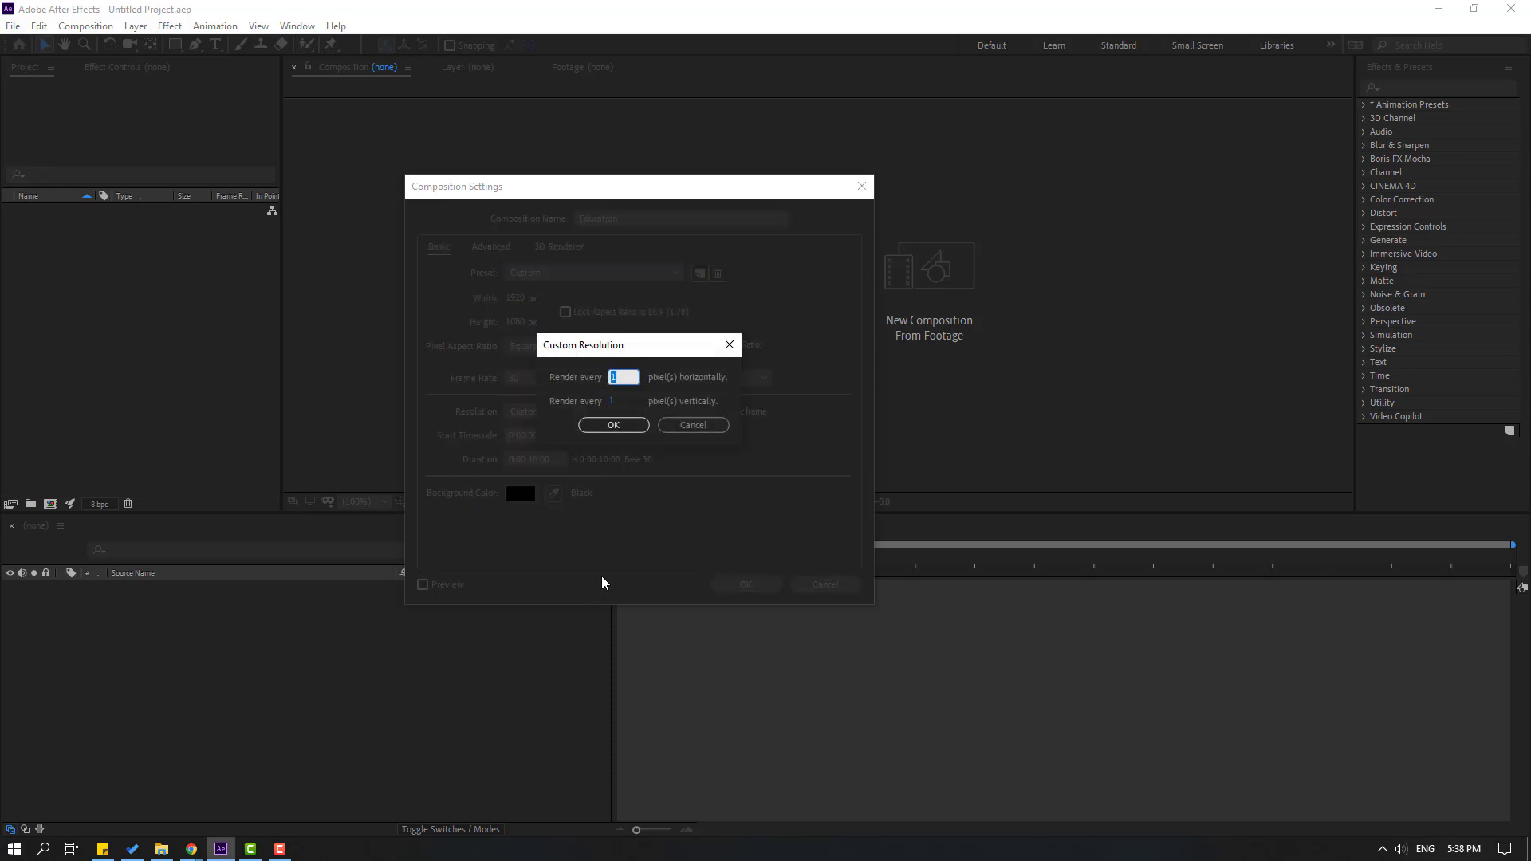
{"action": "left_click", "coordinate": [628, 377]}
{"action": "left_click", "coordinate": [612, 425]}
{"action": "left_click", "coordinate": [563, 413]}
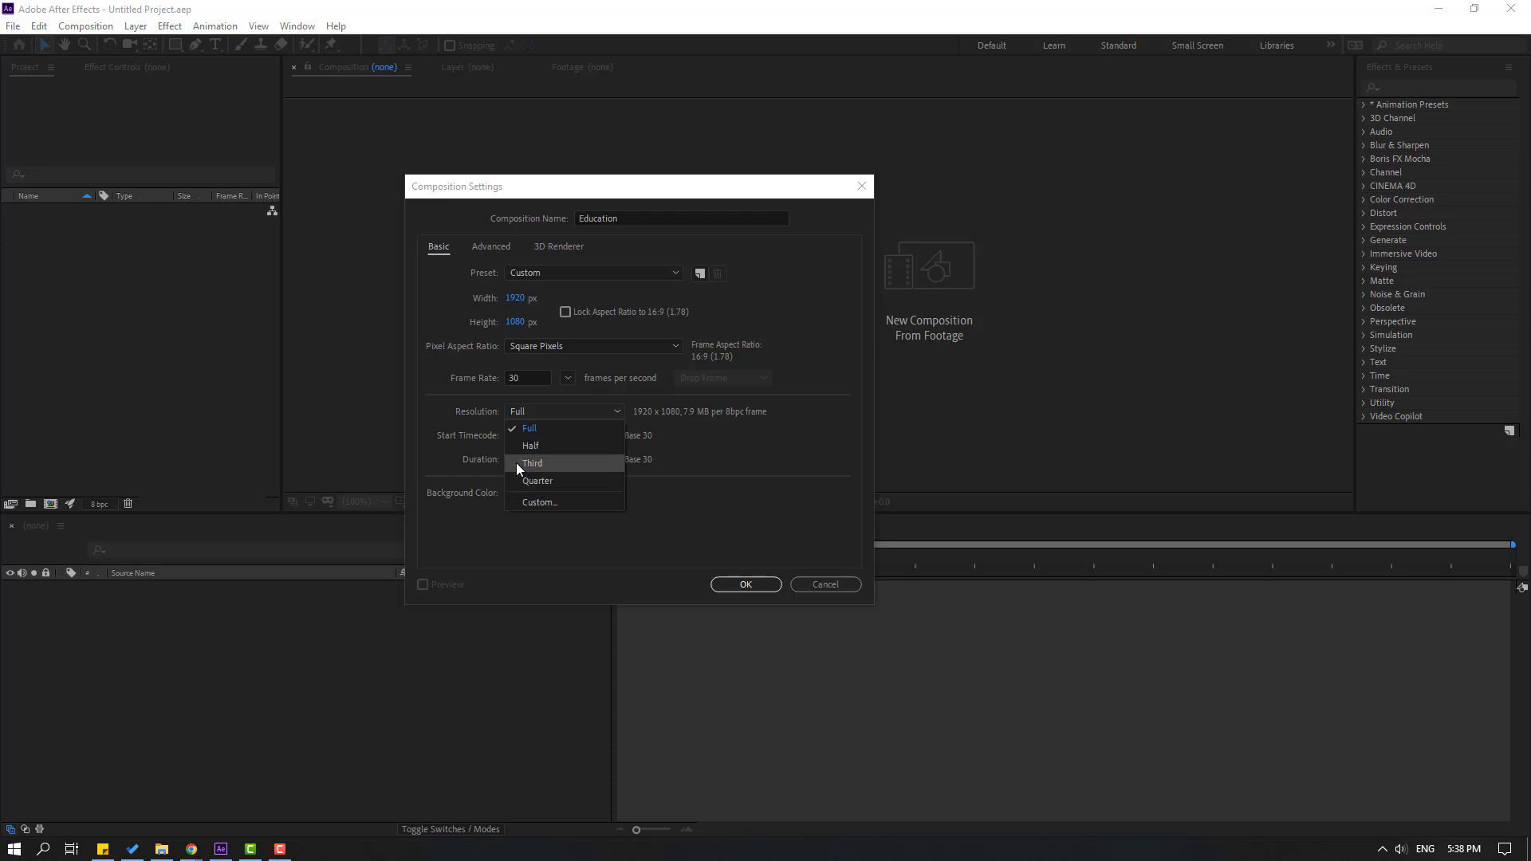
{"action": "left_click", "coordinate": [449, 454]}
{"action": "key", "text": "Tab"}
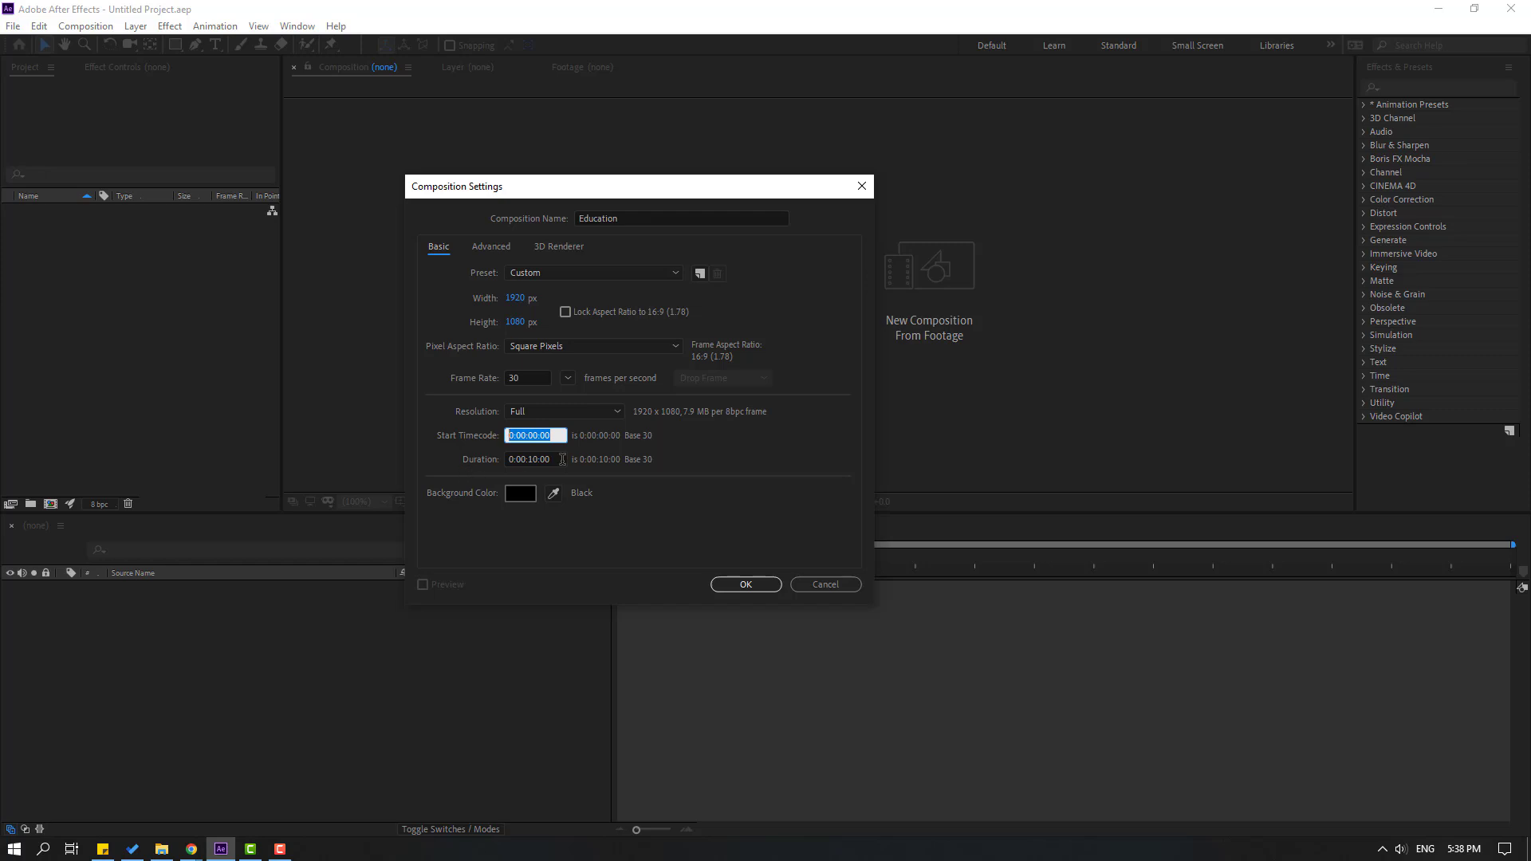
Change the composition duration from 10 seconds to 0:00:05:00.
{"action": "left_click", "coordinate": [532, 460]}
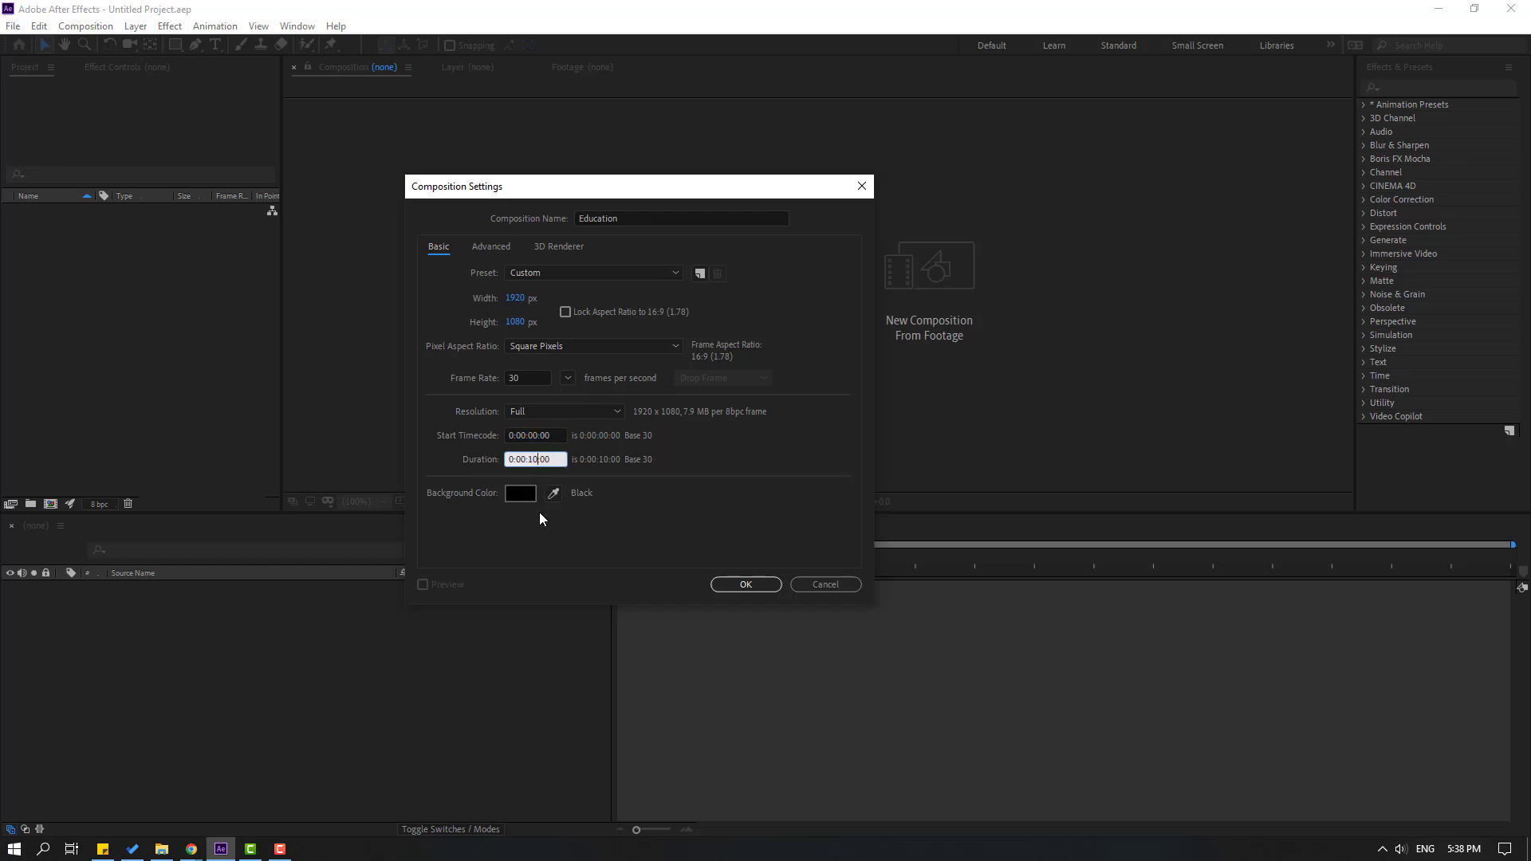
{"action": "key", "text": "BackSpace"}
{"action": "key", "text": "BackSpace"}
{"action": "type", "text": "5"}
{"action": "left_click", "coordinate": [478, 538]}
Keep the black background and confirm to create the Education composition.
{"action": "left_click", "coordinate": [520, 494]}
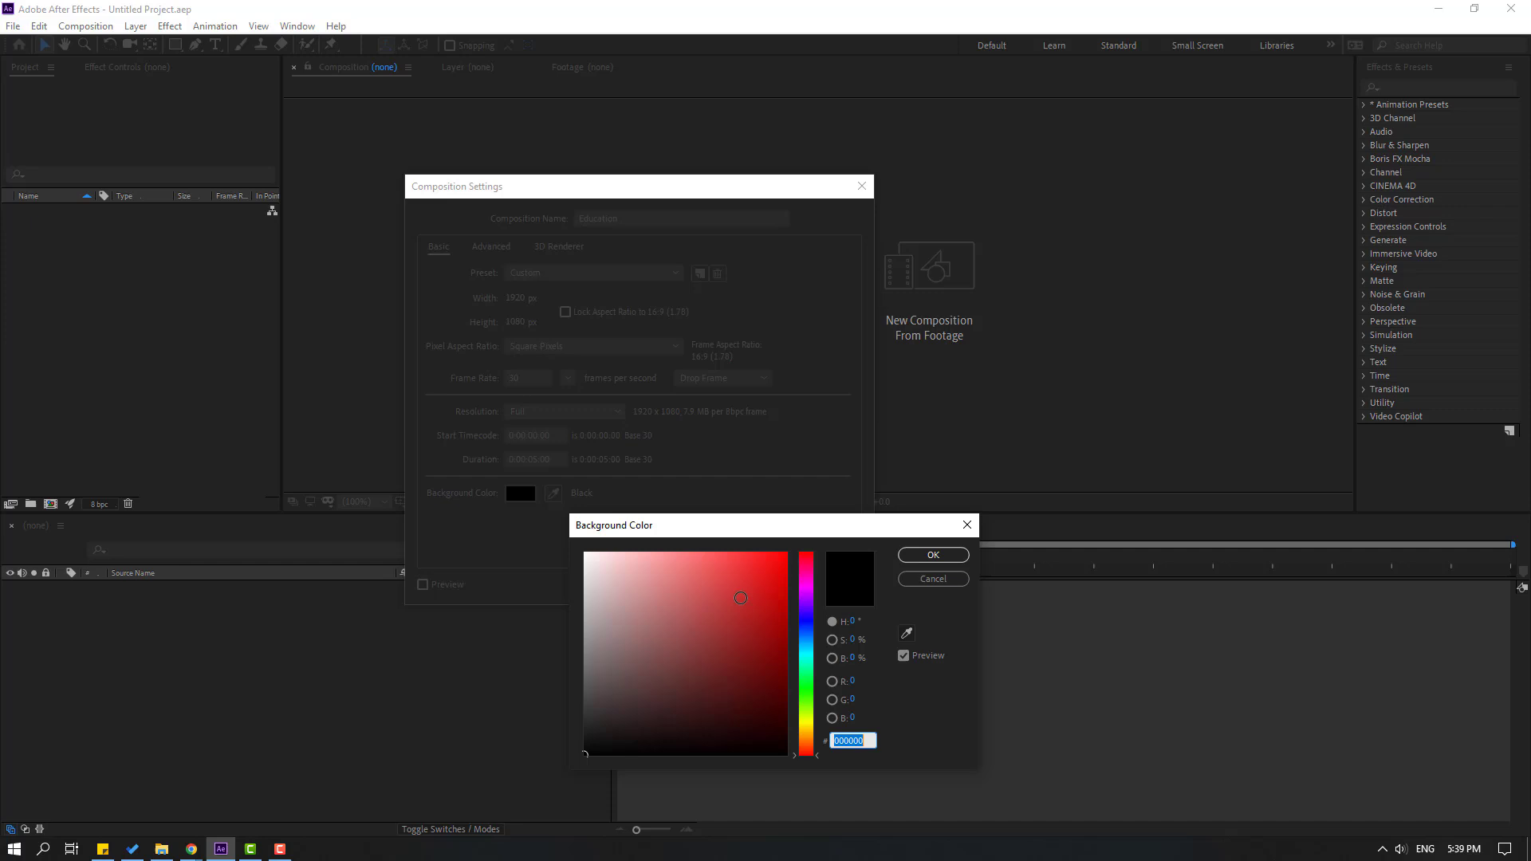
{"action": "left_click", "coordinate": [676, 639]}
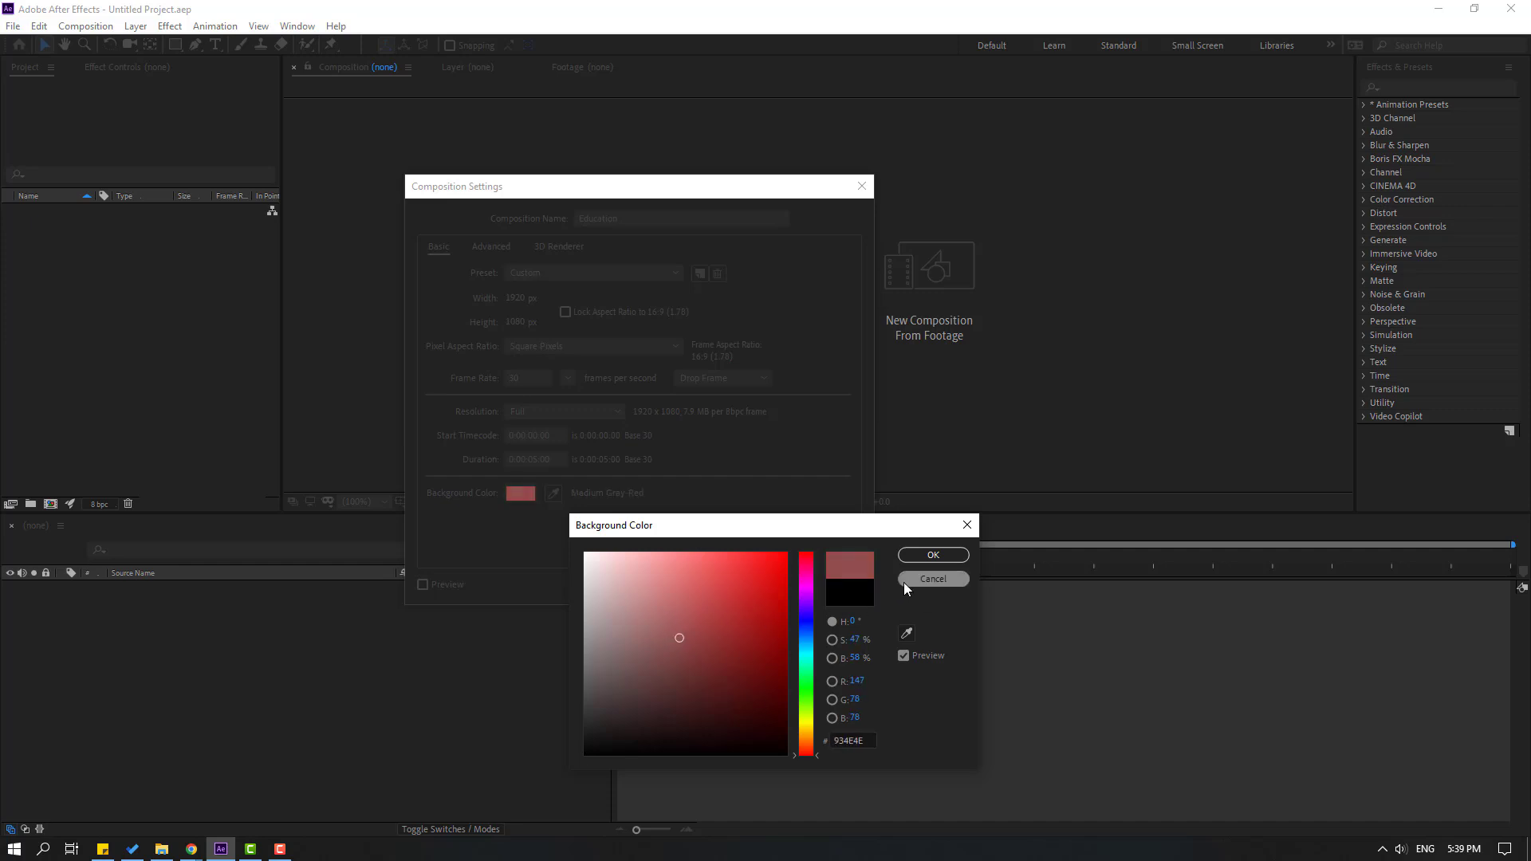
{"action": "left_click", "coordinate": [933, 579]}
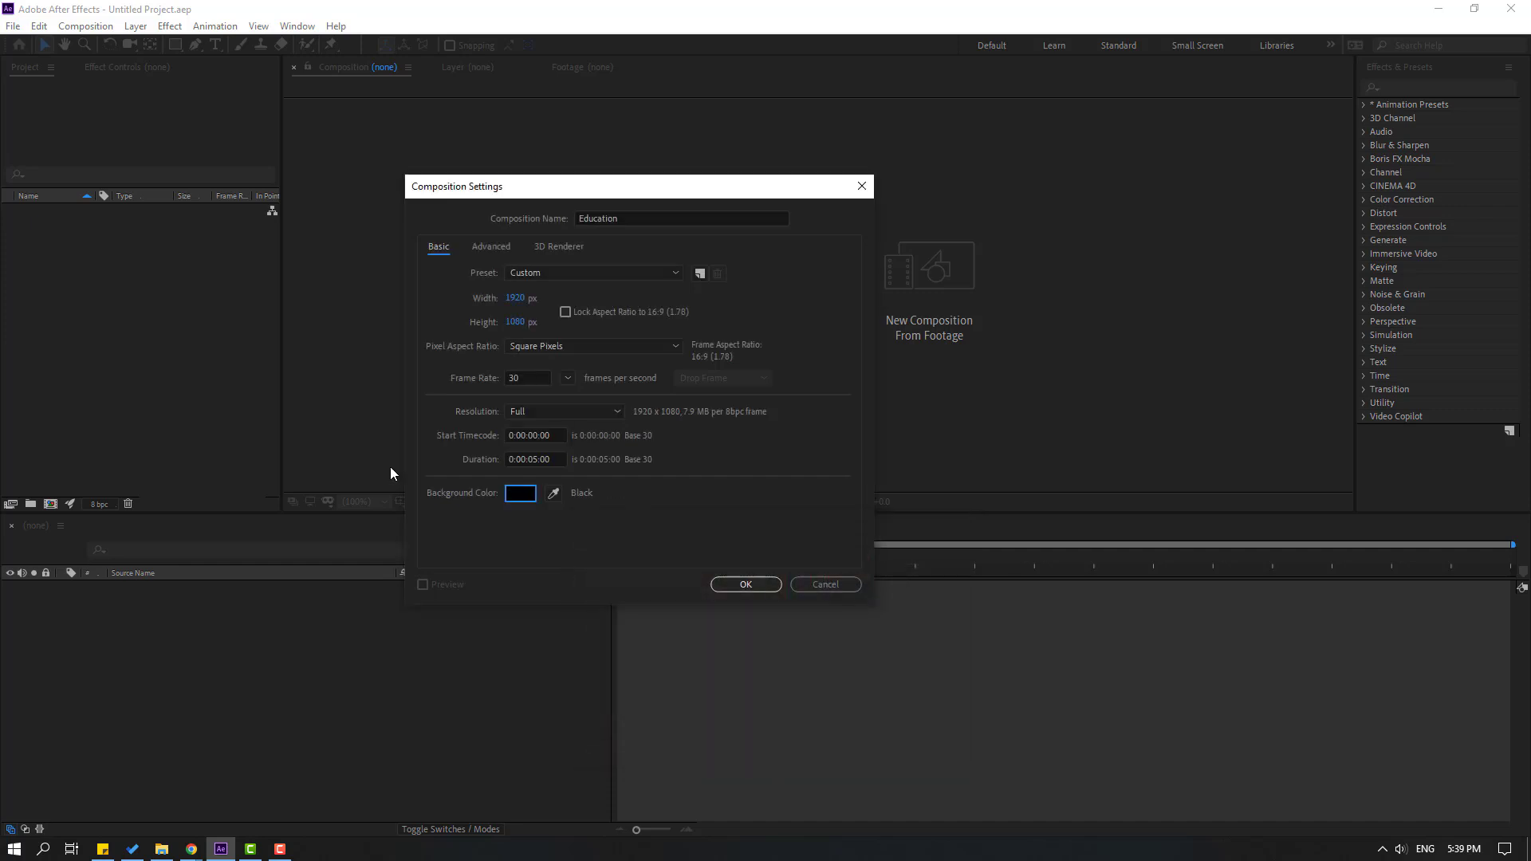
{"action": "left_click", "coordinate": [744, 584]}
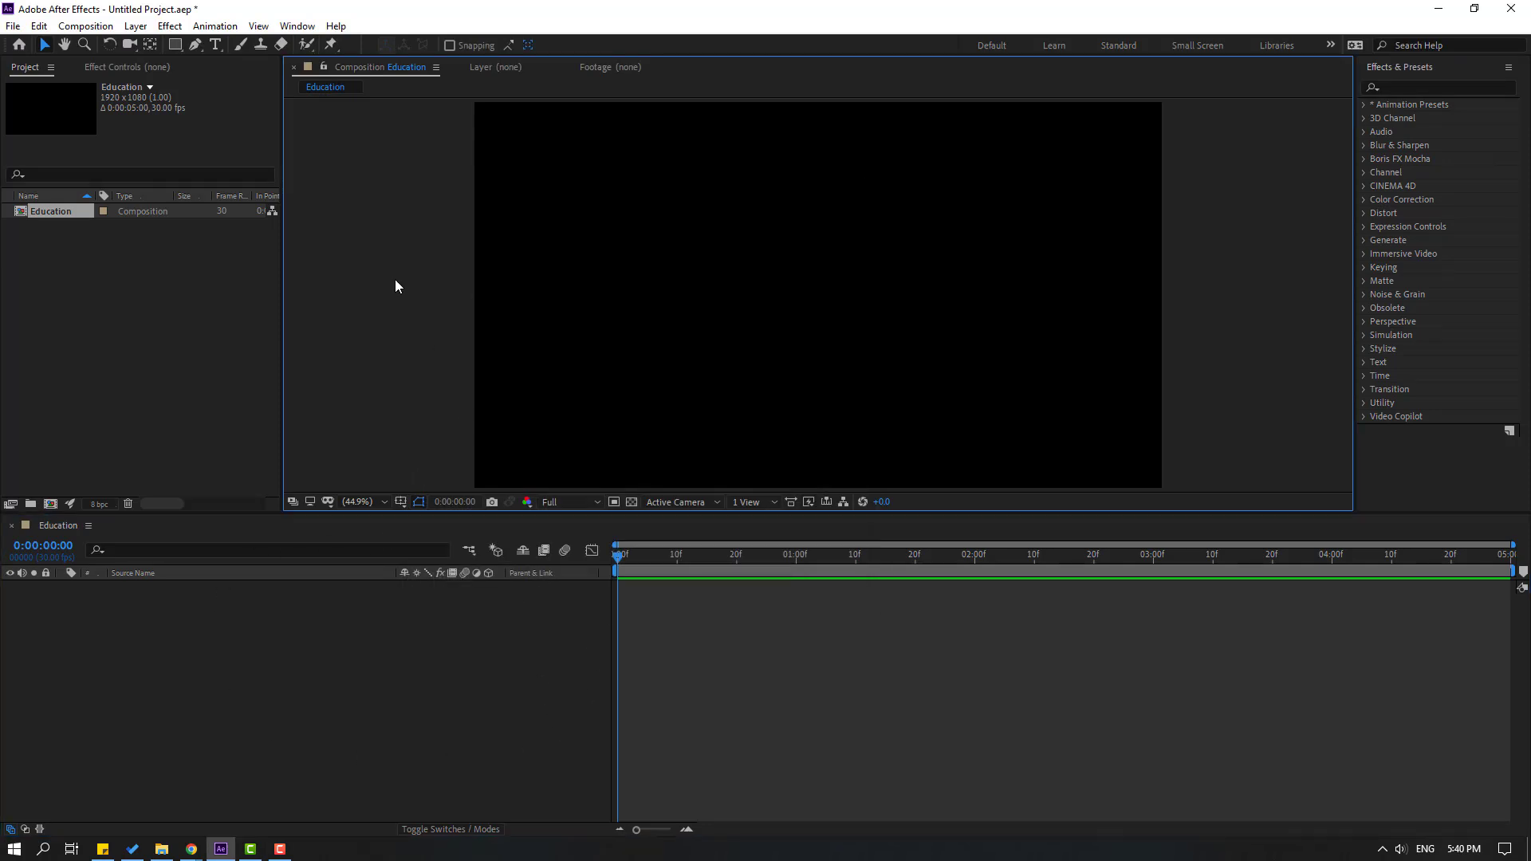
{"action": "left_click", "coordinate": [61, 263]}
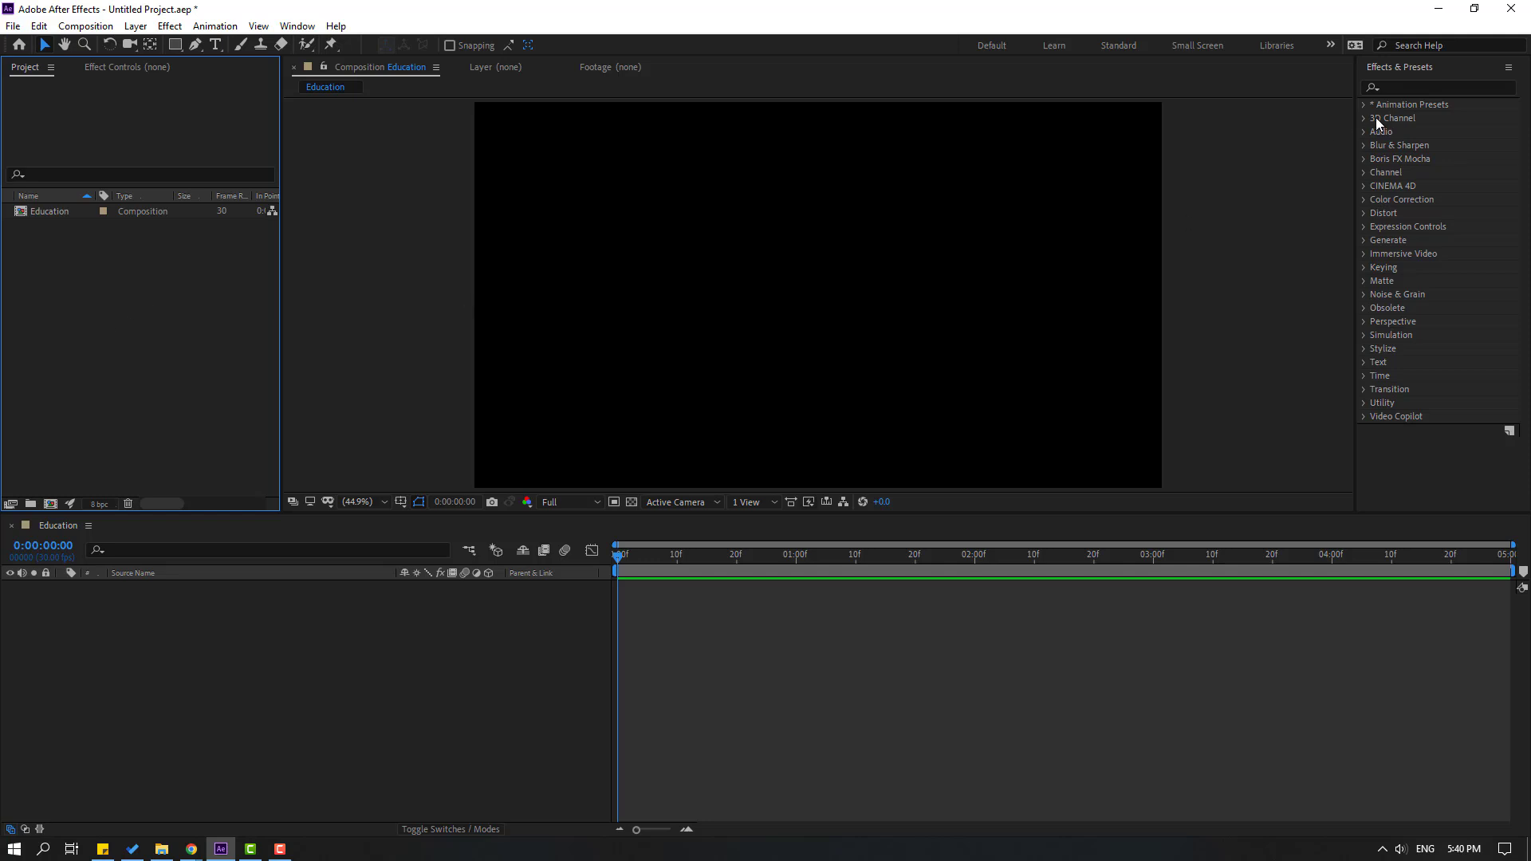
{"action": "left_click", "coordinate": [1423, 72]}
{"action": "left_click", "coordinate": [367, 727]}
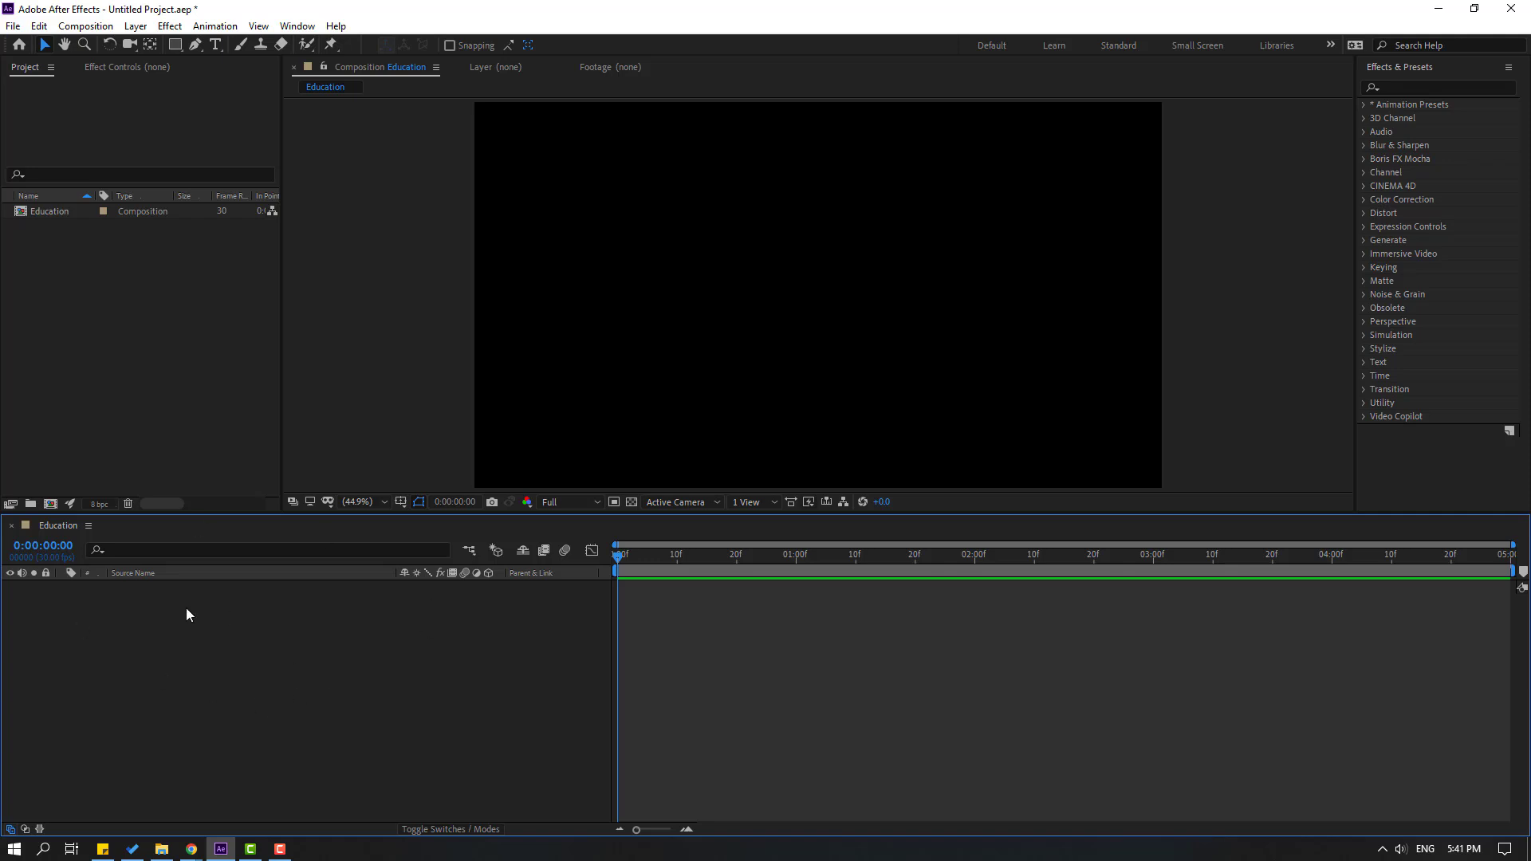
{"action": "right_click", "coordinate": [276, 654]}
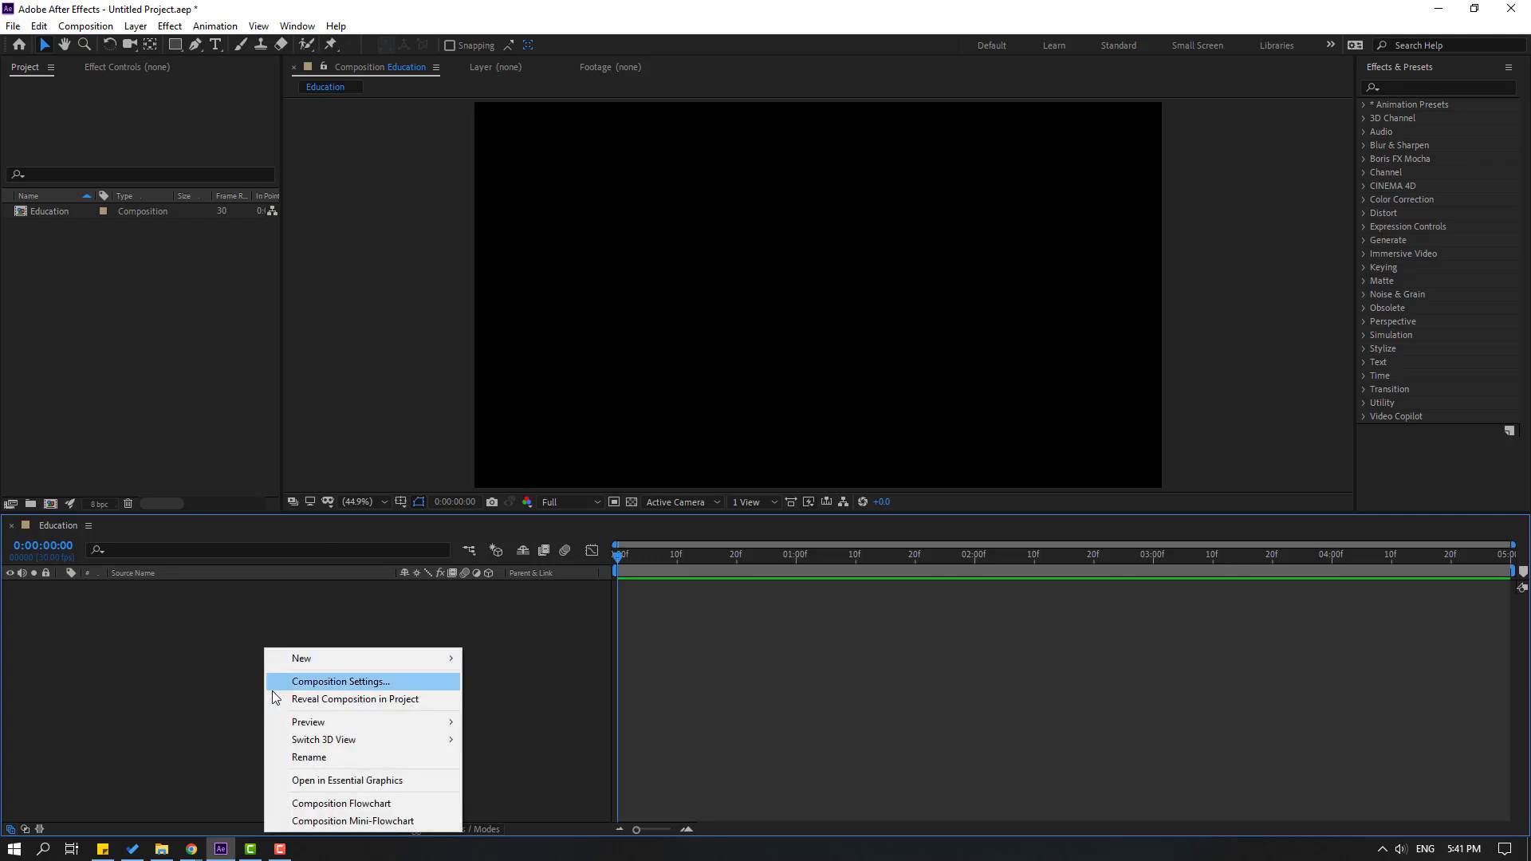
{"action": "left_click", "coordinate": [391, 685]}
{"action": "left_click_drag", "start_coordinate": [634, 186], "coordinate": [632, 216]}
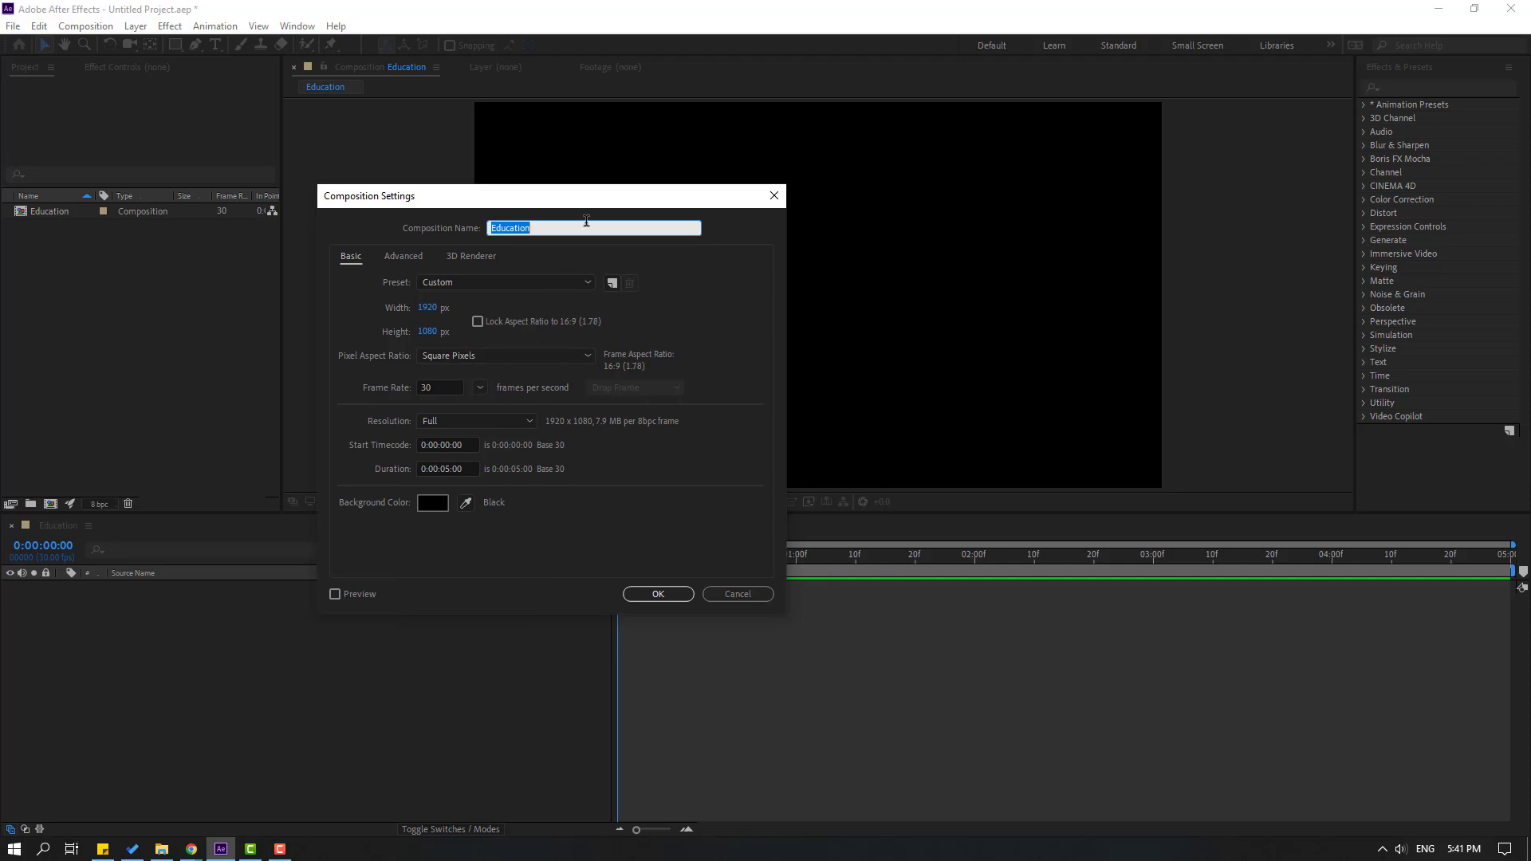
{"action": "left_click_drag", "start_coordinate": [564, 198], "coordinate": [265, 77]}
{"action": "left_click", "coordinate": [35, 472]}
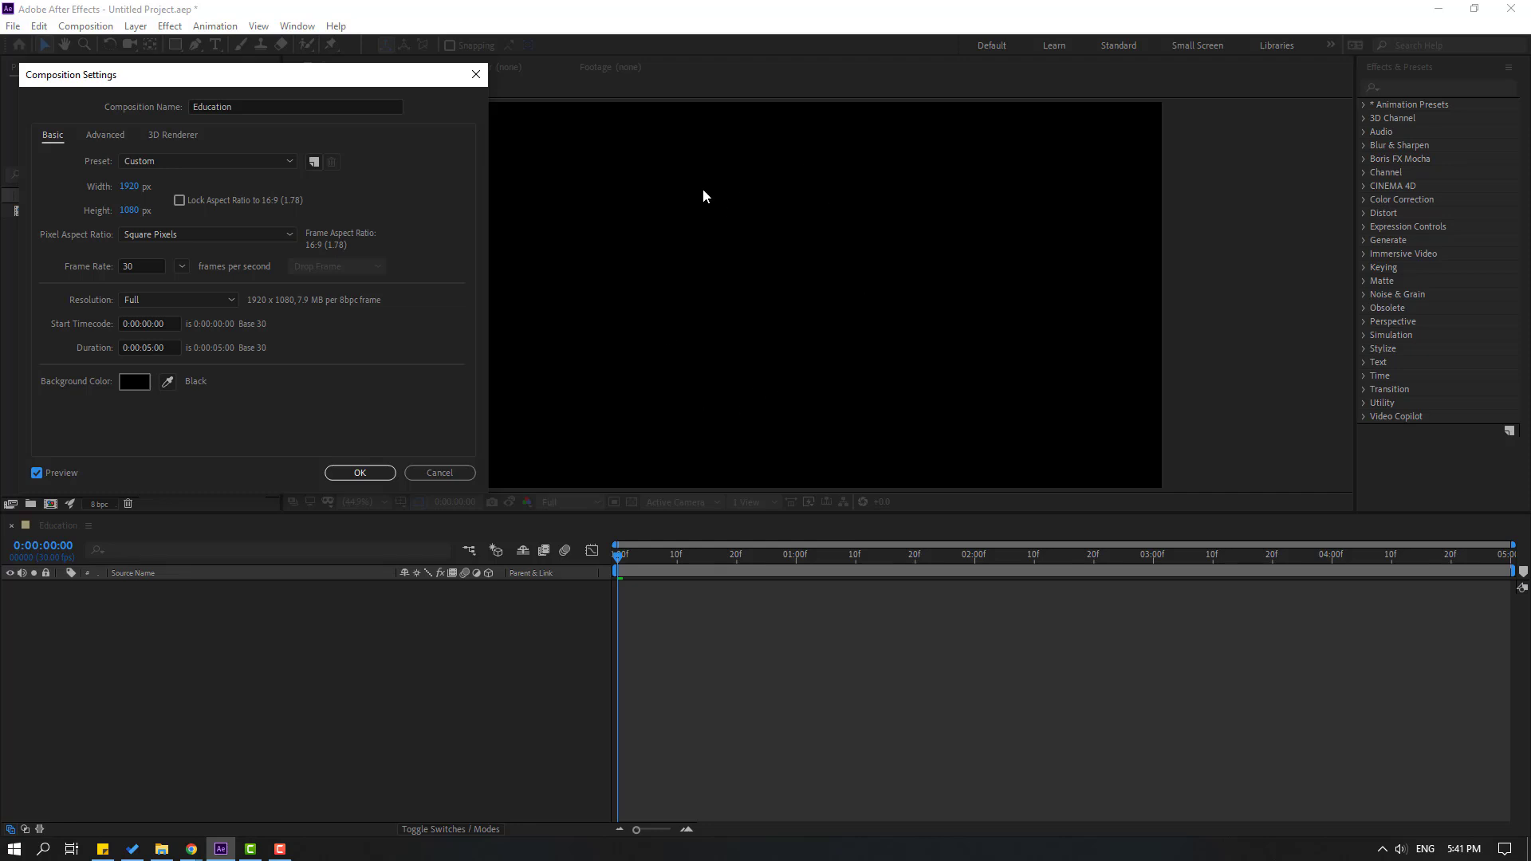
{"action": "key", "text": "Return"}
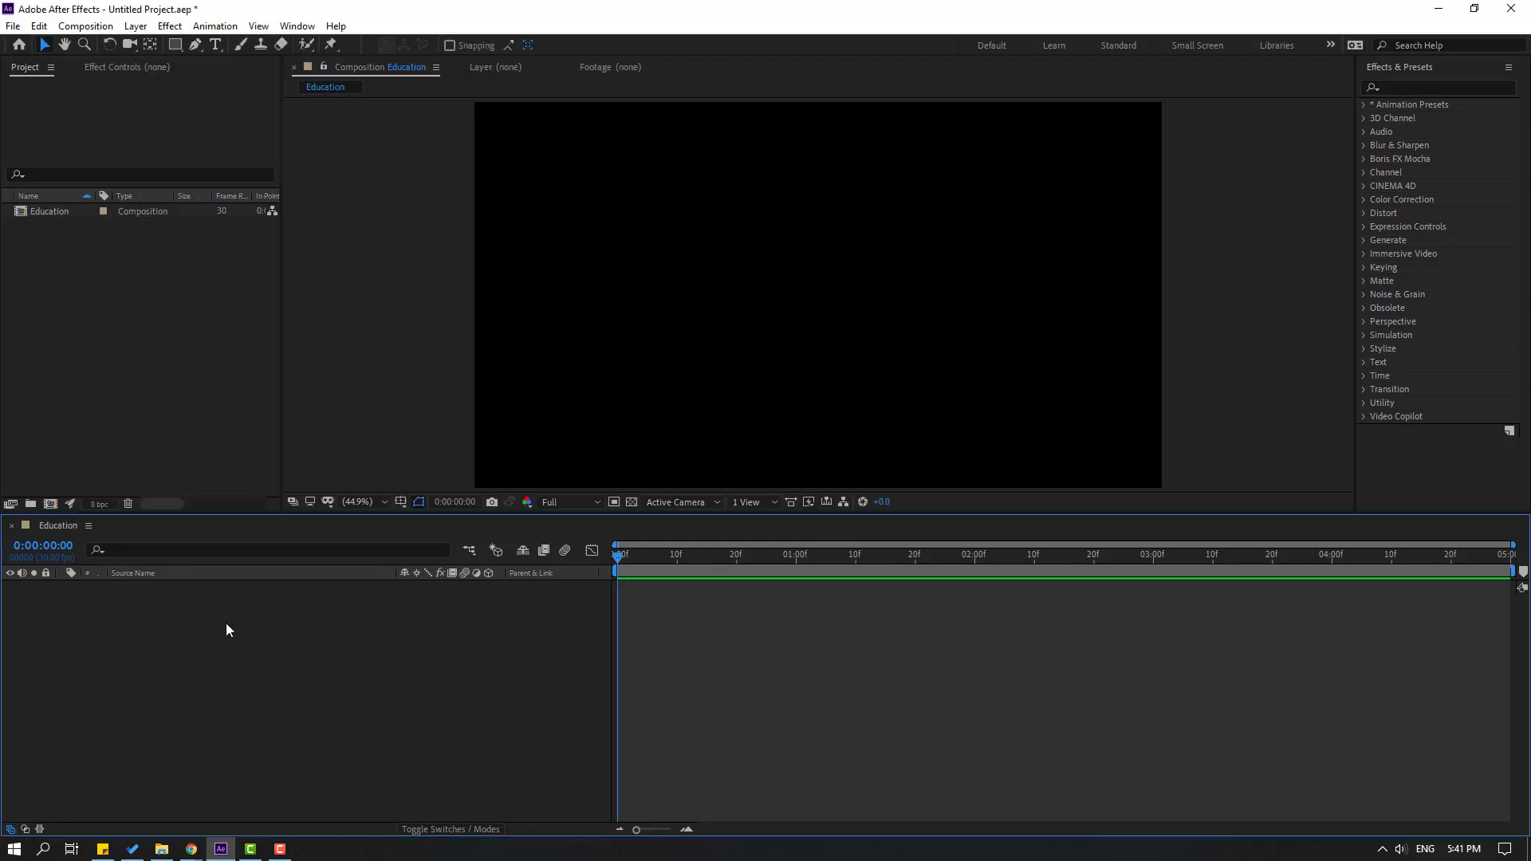
{"action": "left_click", "coordinate": [85, 26]}
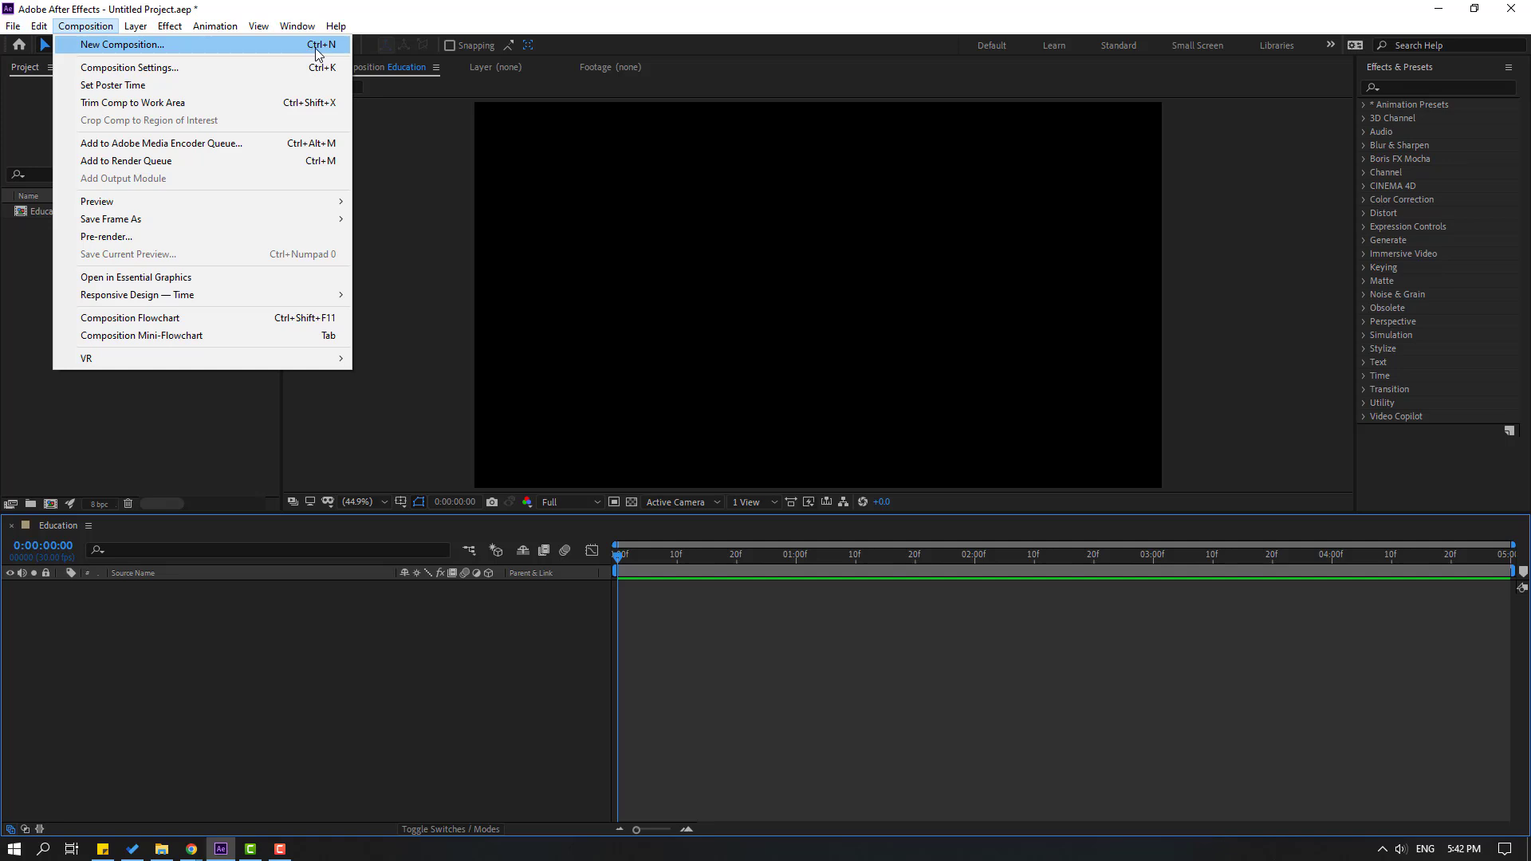
{"action": "left_click", "coordinate": [355, 687]}
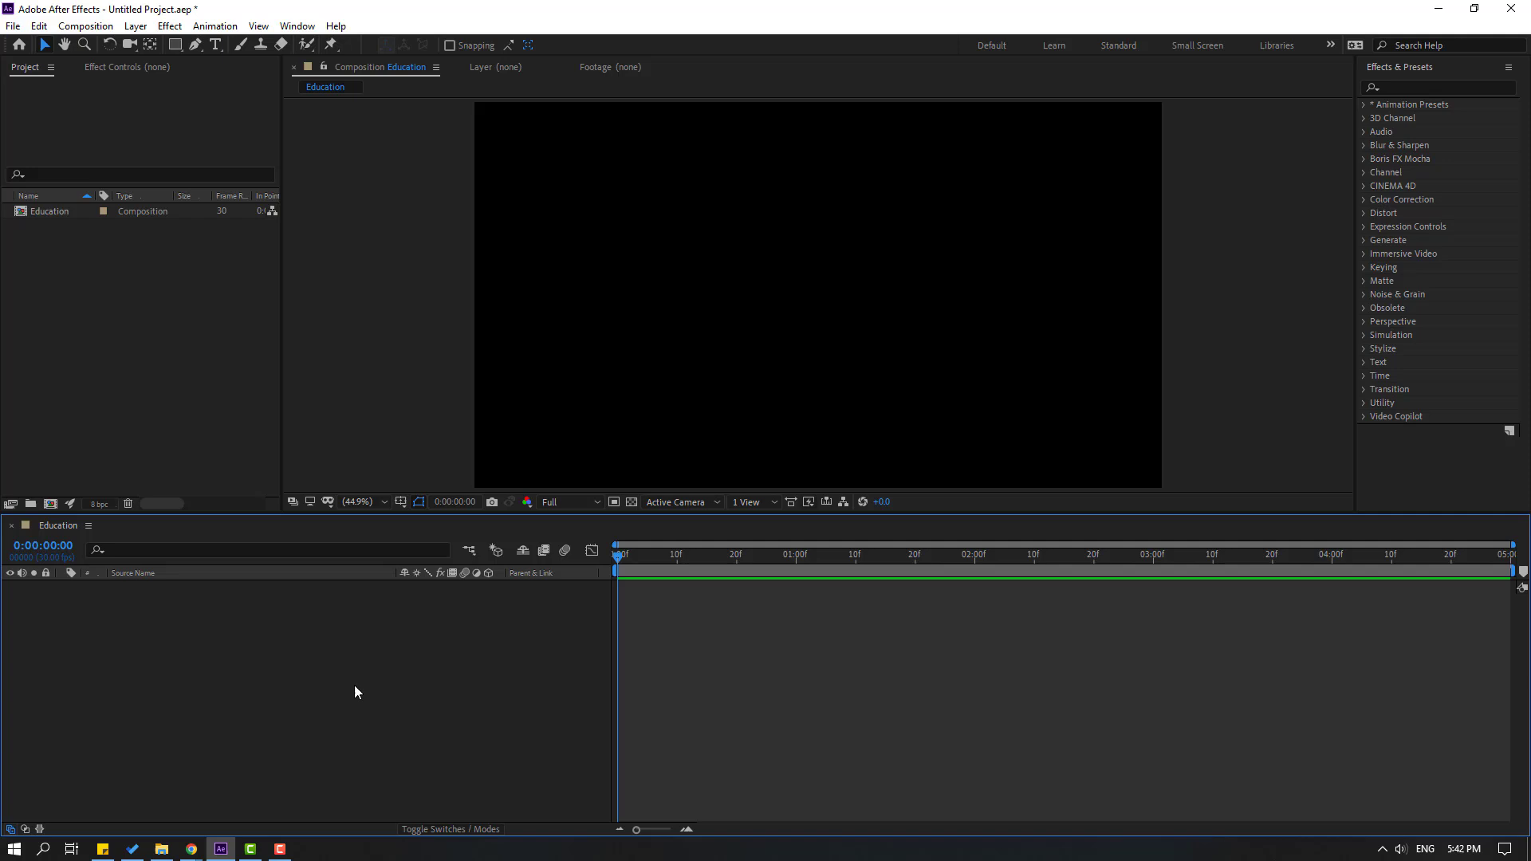